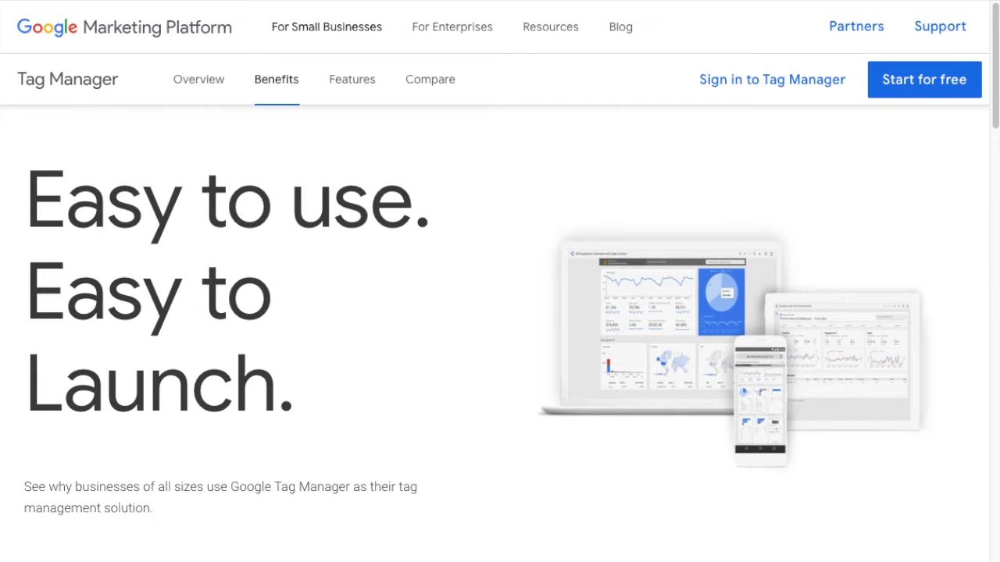
- Browse the Tag Manager overview page from top to bottom
{"action": "left_click", "coordinate": [210, 84]}
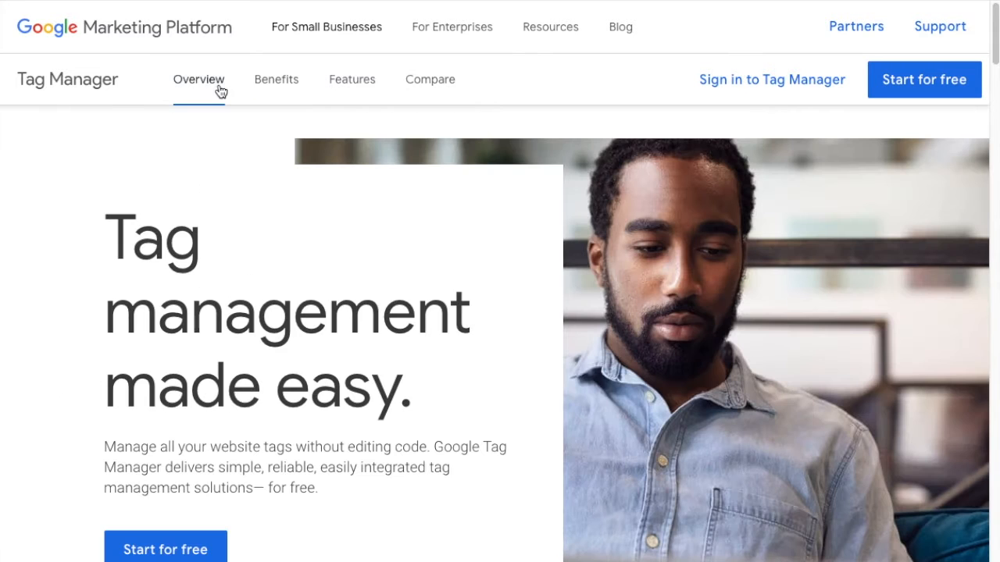
{"action": "scroll", "coordinate": [366, 368], "scroll_direction": "down", "scroll_amount": 3}
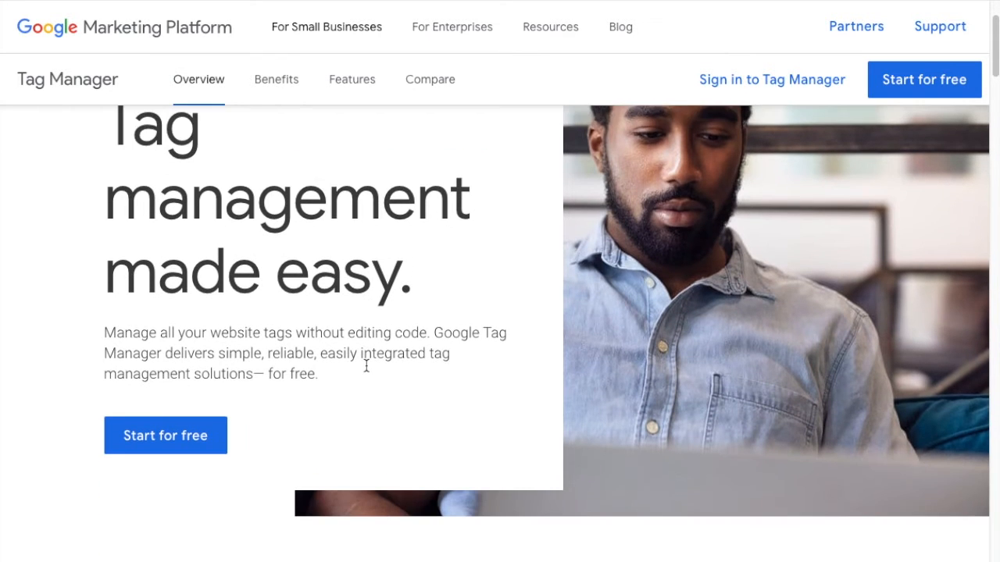
{"action": "scroll", "coordinate": [366, 370], "scroll_direction": "down", "scroll_amount": 5}
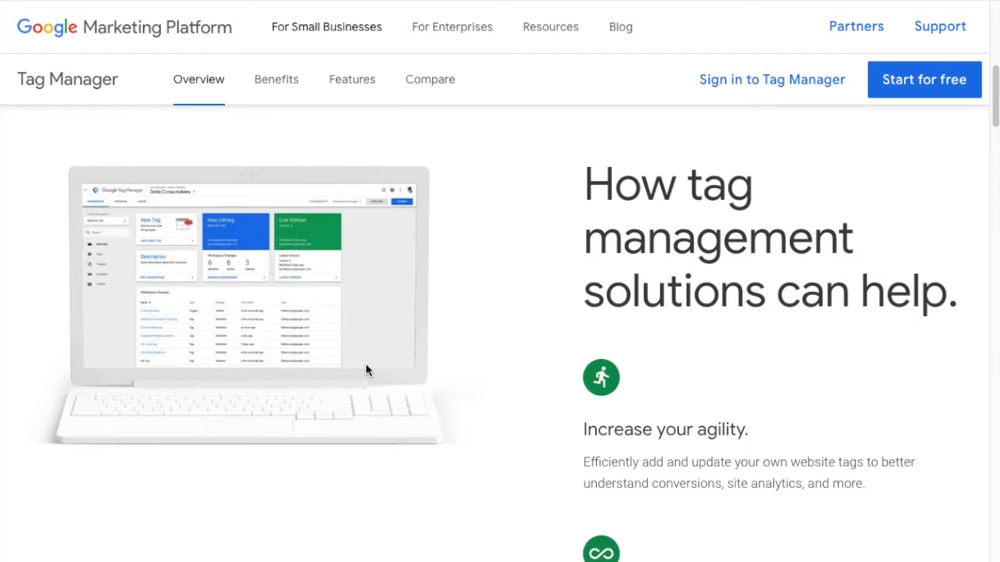
{"action": "scroll", "coordinate": [367, 371], "scroll_direction": "down", "scroll_amount": 8}
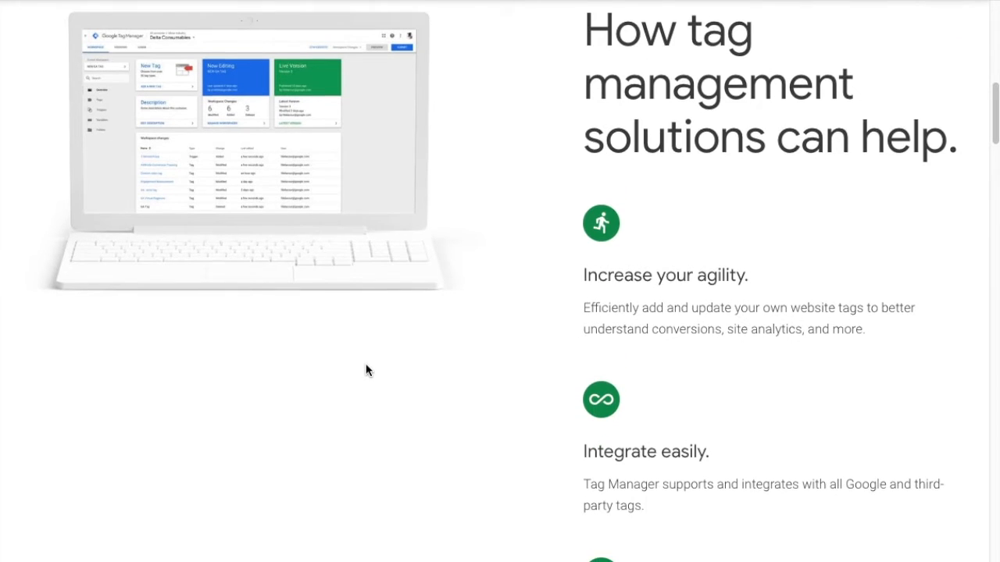
{"action": "scroll", "coordinate": [366, 370], "scroll_direction": "down", "scroll_amount": 13}
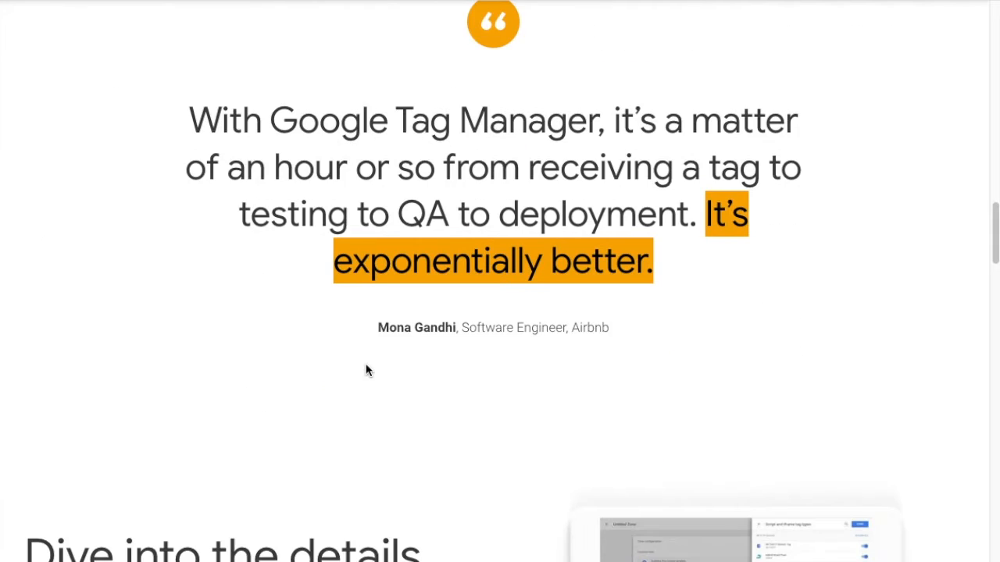
{"action": "scroll", "coordinate": [366, 370], "scroll_direction": "down", "scroll_amount": 12}
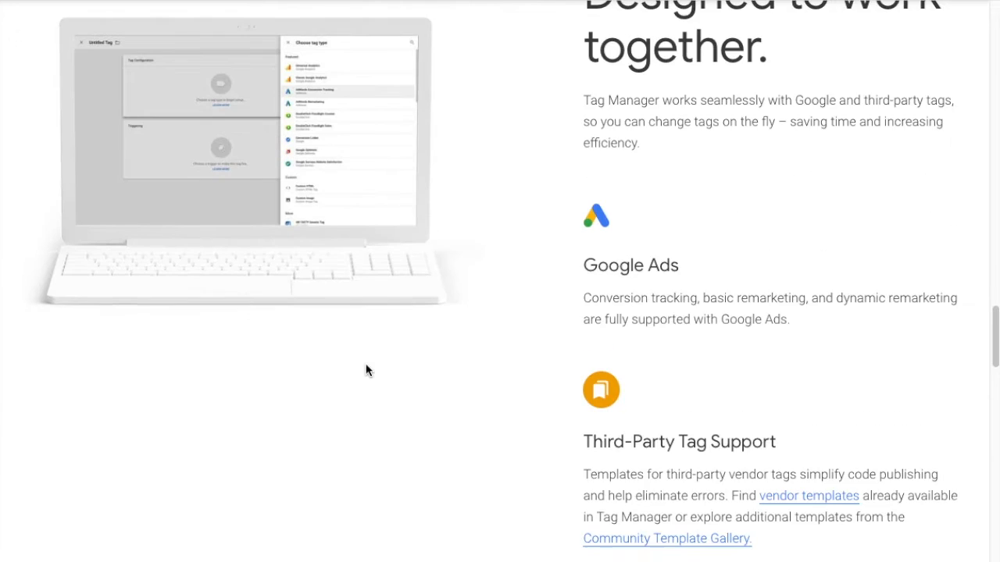
{"action": "scroll", "coordinate": [367, 370], "scroll_direction": "down", "scroll_amount": 15}
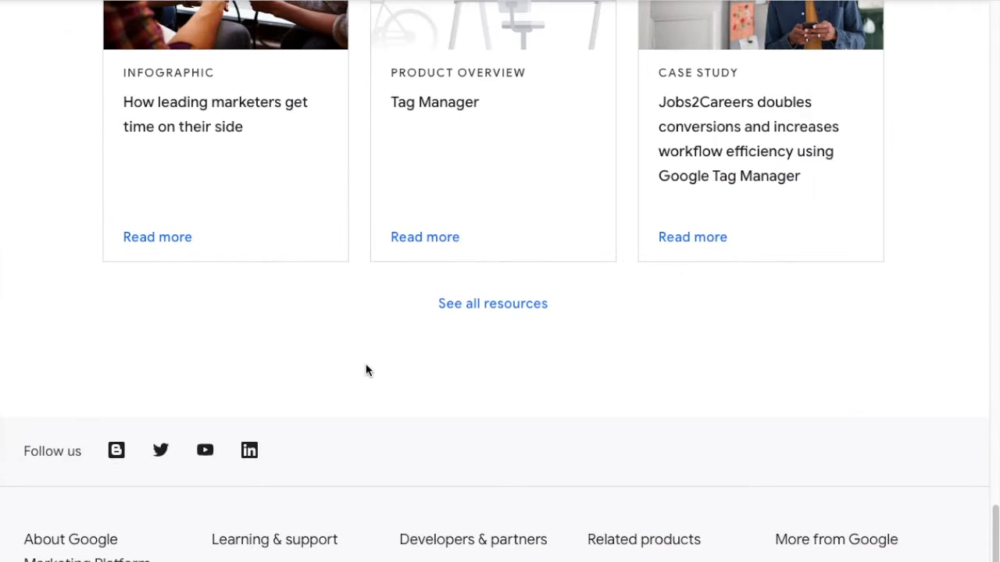
{"action": "scroll", "coordinate": [367, 371], "scroll_direction": "up", "scroll_amount": 6}
{"action": "scroll", "coordinate": [366, 371], "scroll_direction": "down", "scroll_amount": 2}
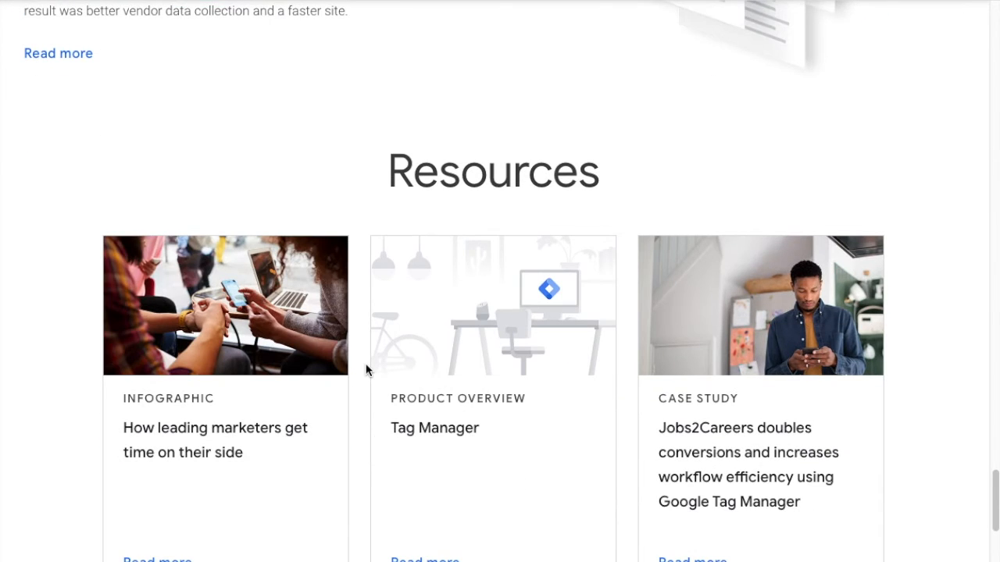
{"action": "scroll", "coordinate": [367, 371], "scroll_direction": "up", "scroll_amount": 15}
{"action": "scroll", "coordinate": [366, 370], "scroll_direction": "up", "scroll_amount": 10}
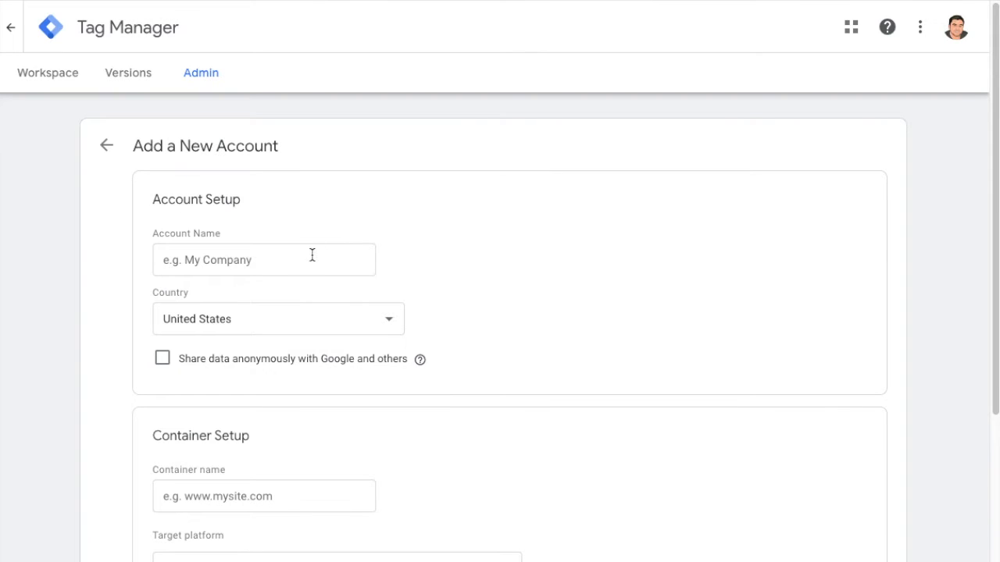
- Start a new account, naming it after the site owner followed by Website, and set the country to Ireland
{"action": "left_click", "coordinate": [314, 256]}
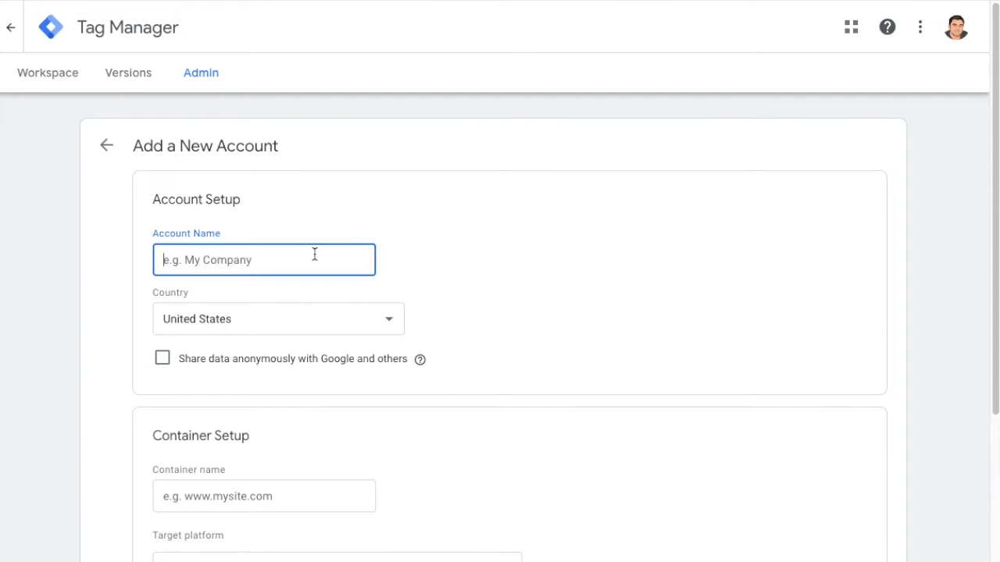
{"action": "type", "text": "Cian"}
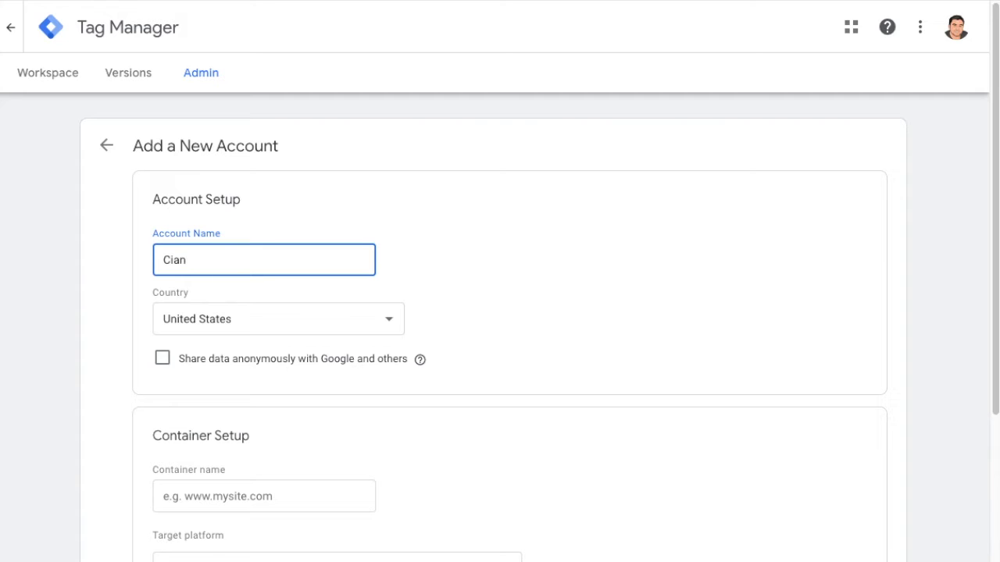
{"action": "key", "text": "BackSpace"}
{"action": "key", "text": "BackSpace"}
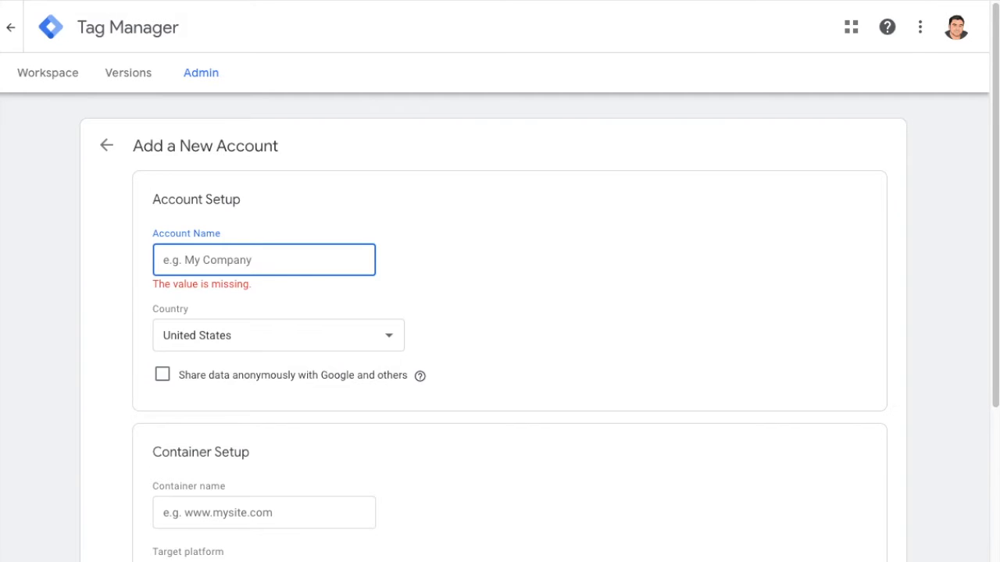
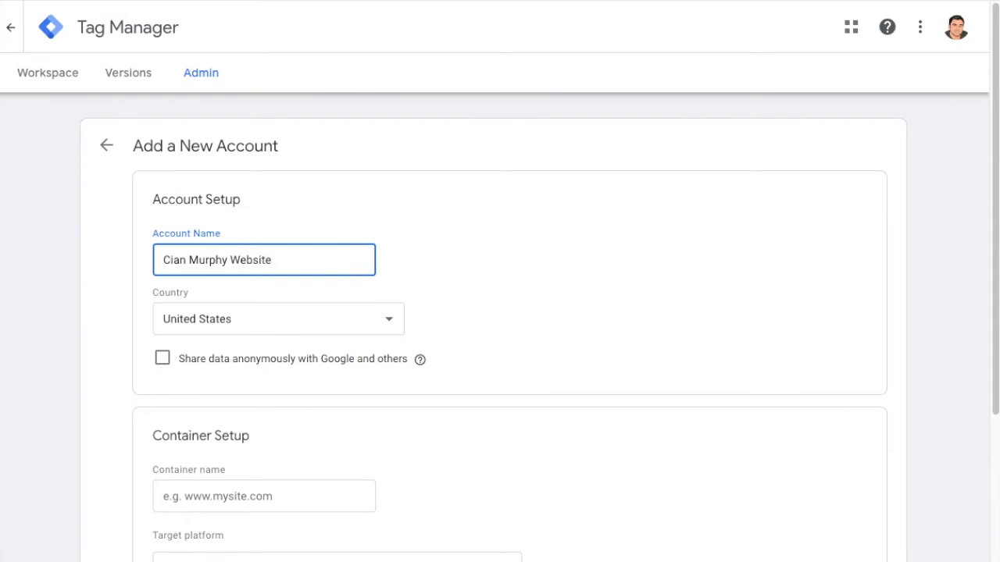
{"action": "left_click", "coordinate": [273, 312]}
{"action": "scroll", "coordinate": [259, 319], "scroll_direction": "up", "scroll_amount": 15}
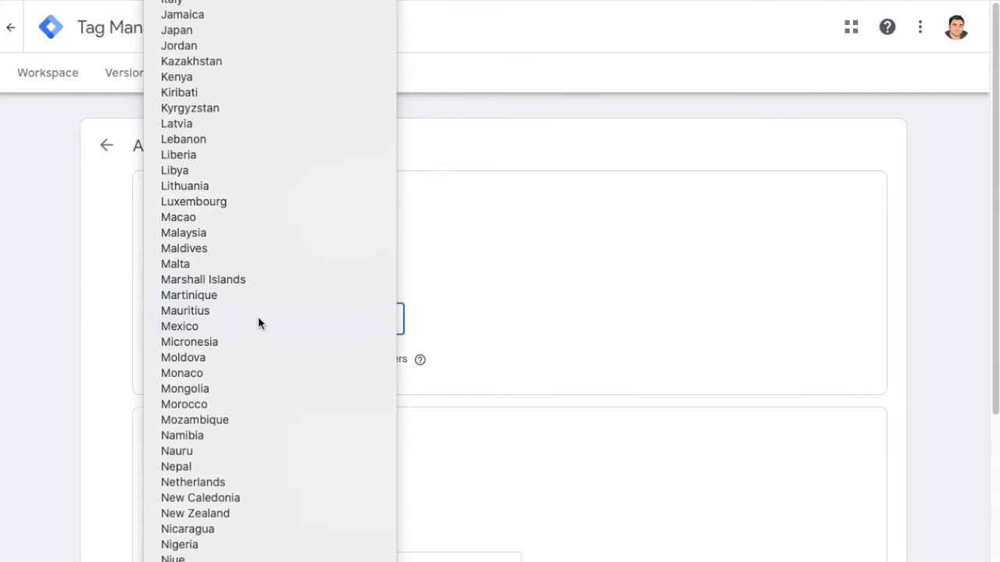
{"action": "key", "text": "Return"}
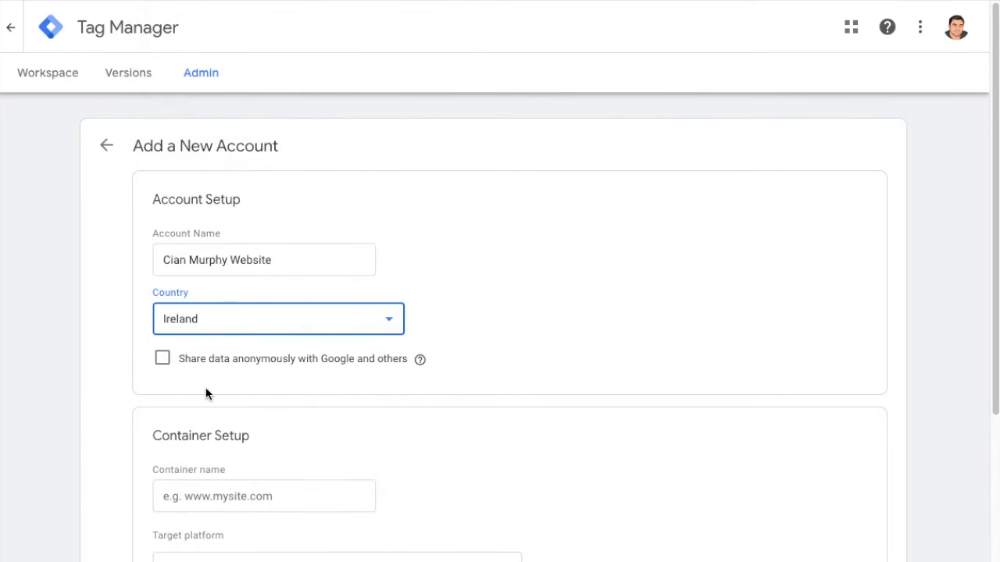
- Name the container after the website's domain, choose the Web target platform, and create the account
{"action": "scroll", "coordinate": [178, 378], "scroll_direction": "down", "scroll_amount": 2}
{"action": "left_click", "coordinate": [206, 425]}
{"action": "scroll", "coordinate": [227, 455], "scroll_direction": "down", "scroll_amount": 3}
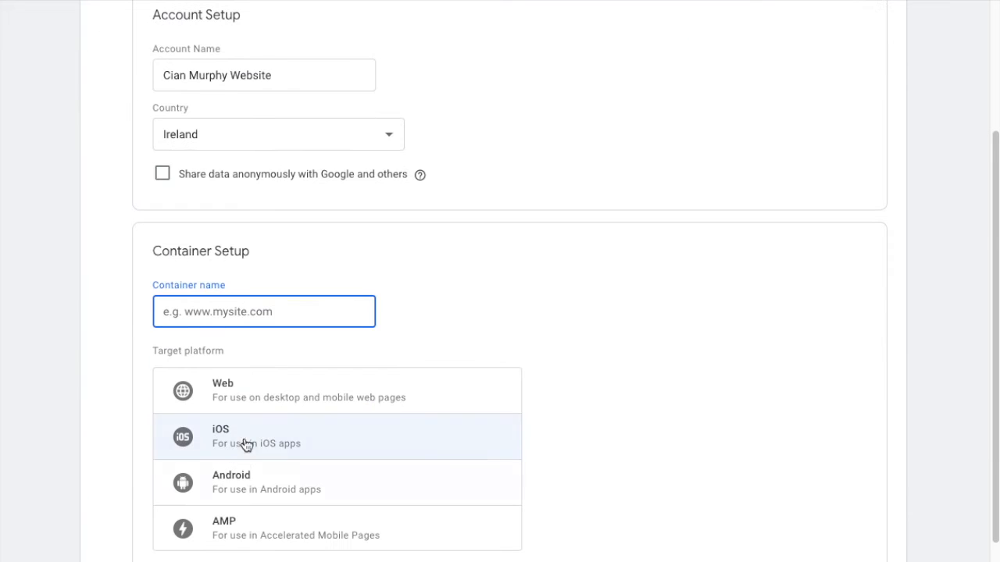
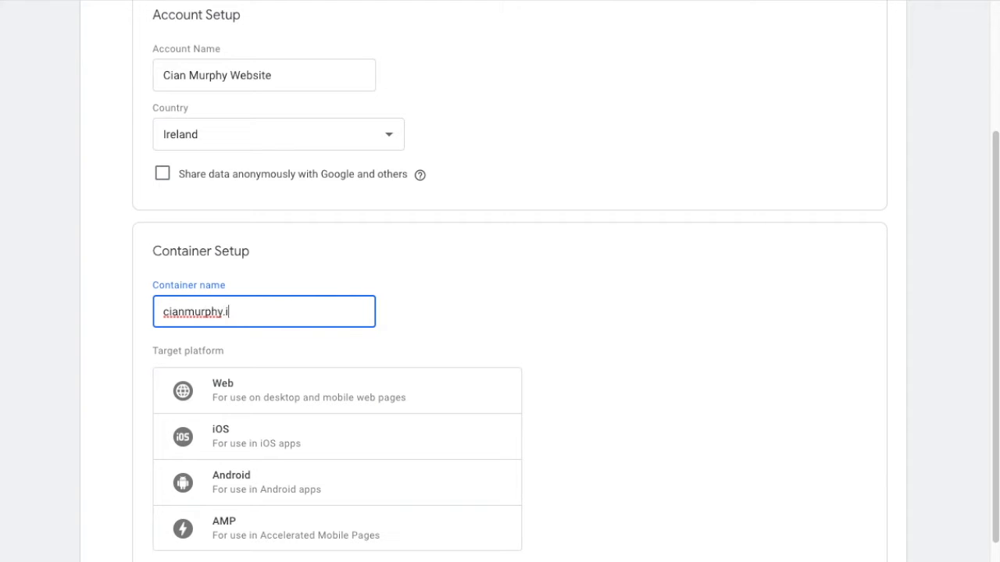
{"action": "left_click", "coordinate": [212, 382]}
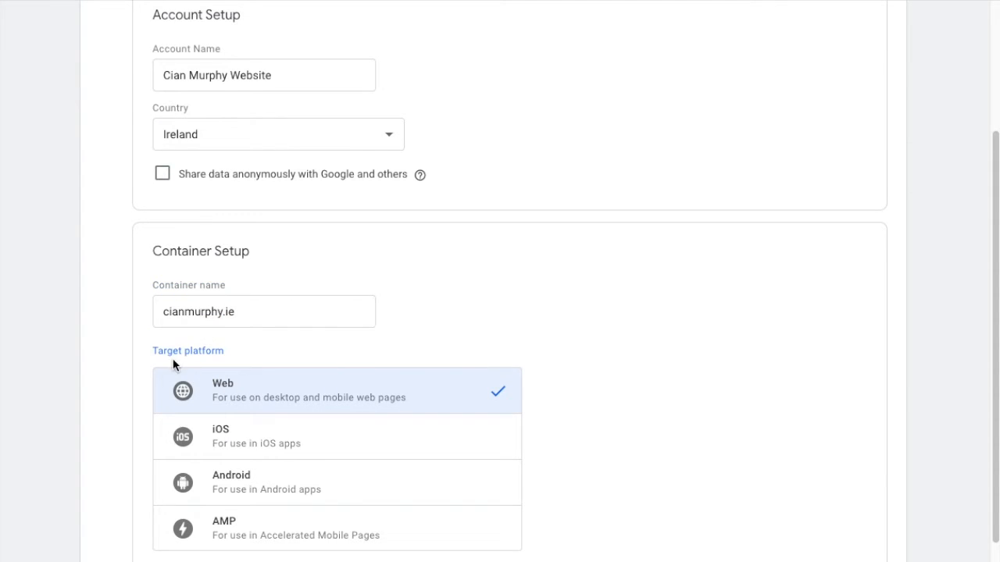
{"action": "scroll", "coordinate": [183, 370], "scroll_direction": "down", "scroll_amount": 1}
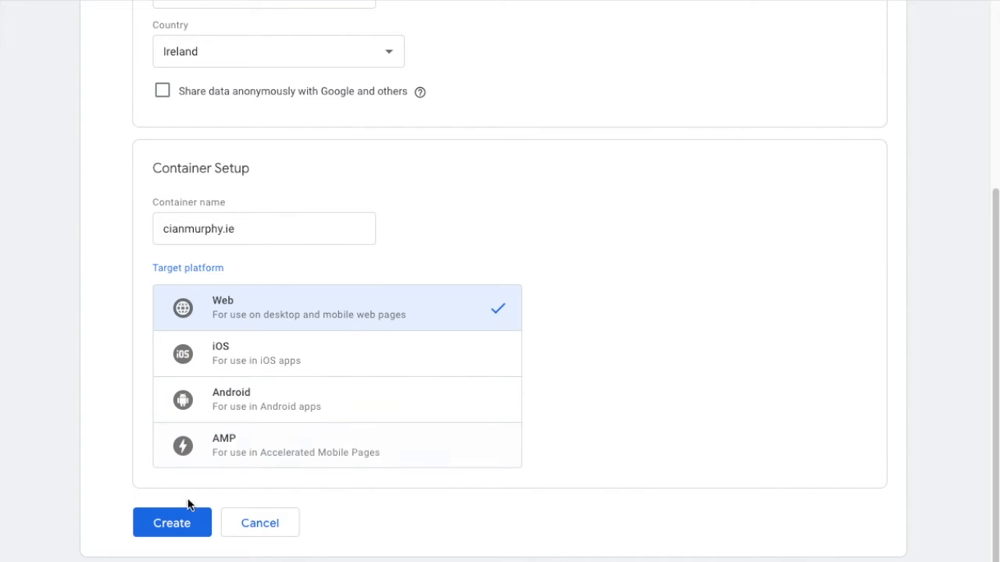
{"action": "left_click", "coordinate": [163, 534]}
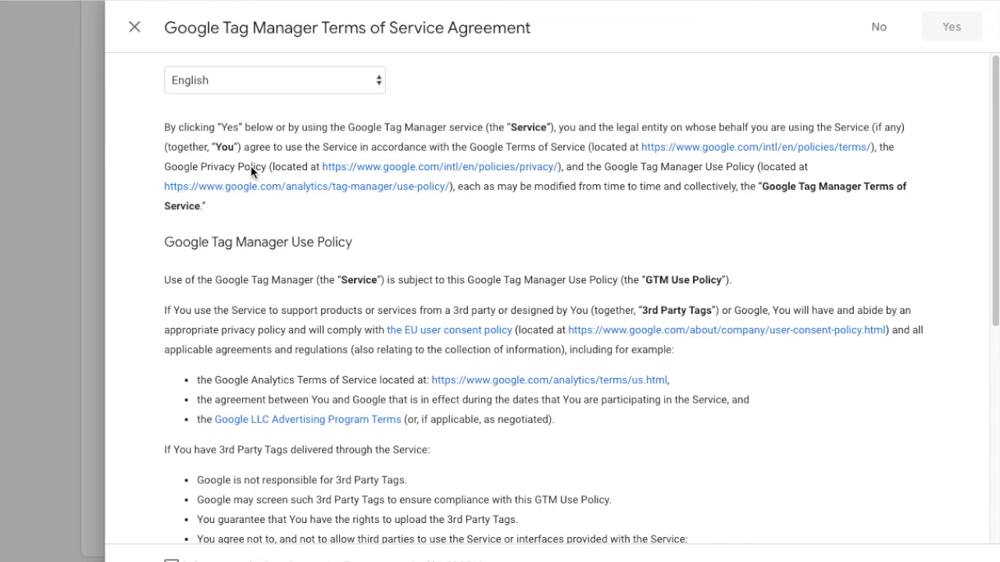
- Tick the data processing terms agreement and accept the Tag Manager Terms of Service
{"action": "scroll", "coordinate": [287, 275], "scroll_direction": "down", "scroll_amount": 2}
{"action": "scroll", "coordinate": [301, 288], "scroll_direction": "down", "scroll_amount": 5}
{"action": "scroll", "coordinate": [303, 288], "scroll_direction": "down", "scroll_amount": 1}
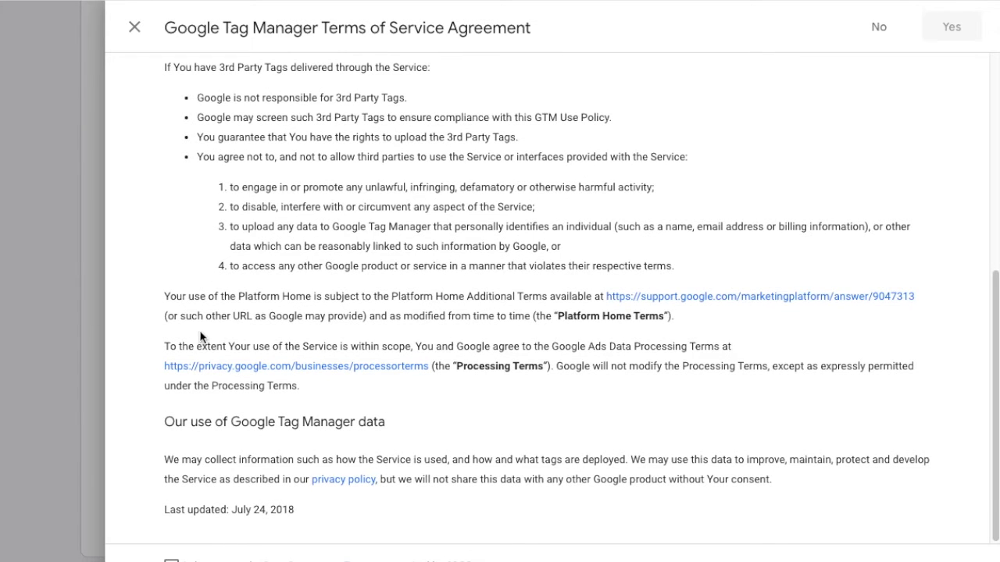
{"action": "left_click", "coordinate": [171, 560]}
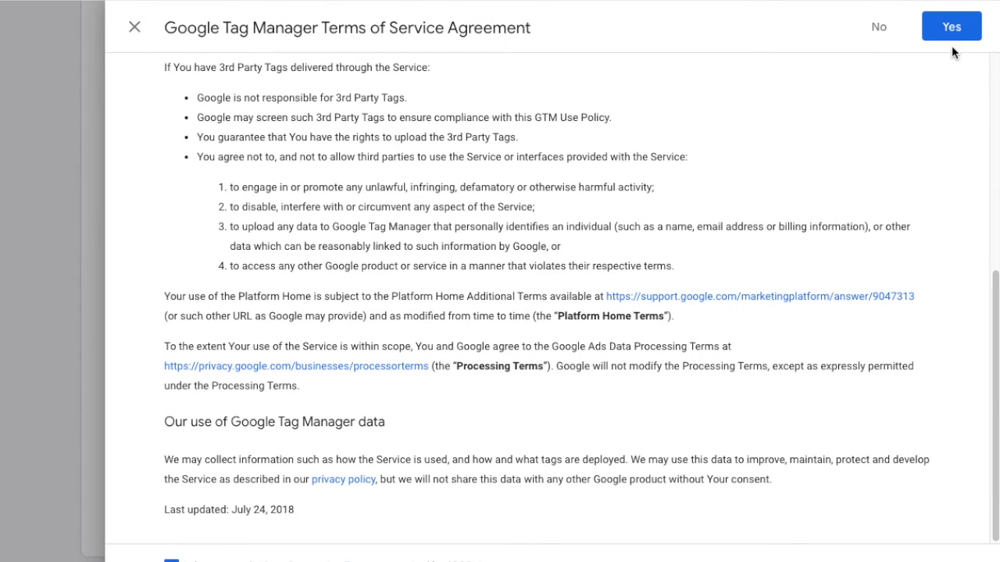
{"action": "scroll", "coordinate": [535, 244], "scroll_direction": "up", "scroll_amount": 5}
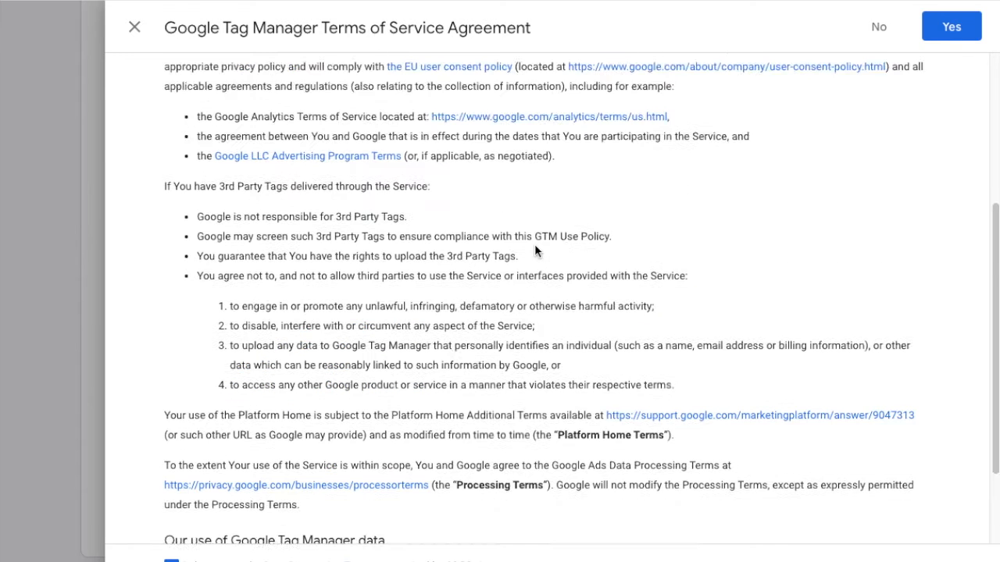
{"action": "left_click", "coordinate": [951, 28]}
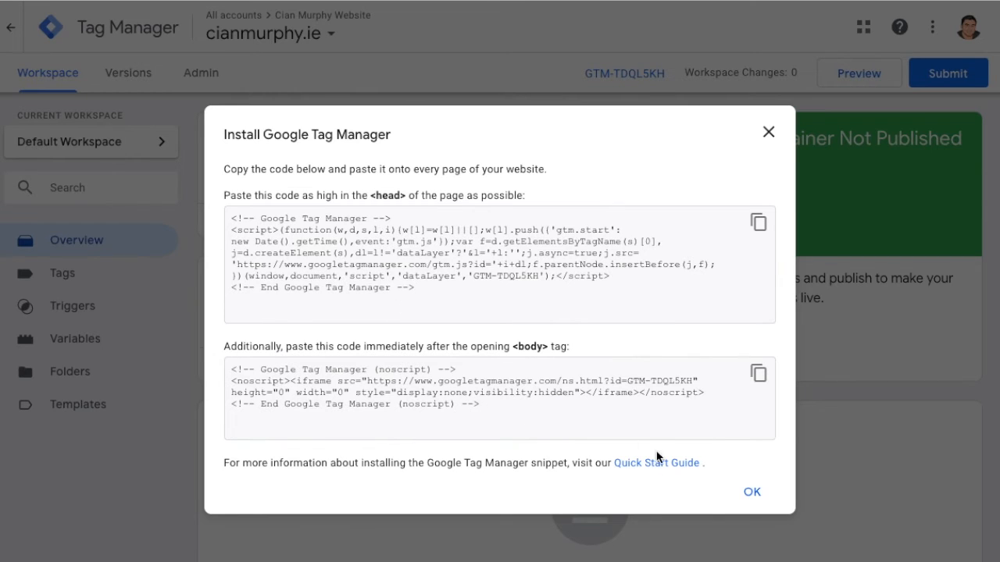
- Close the install-code dialog and tour the workspace's Tags, Triggers, Variables, Folders, Templates and Overview sections
{"action": "left_click", "coordinate": [750, 495]}
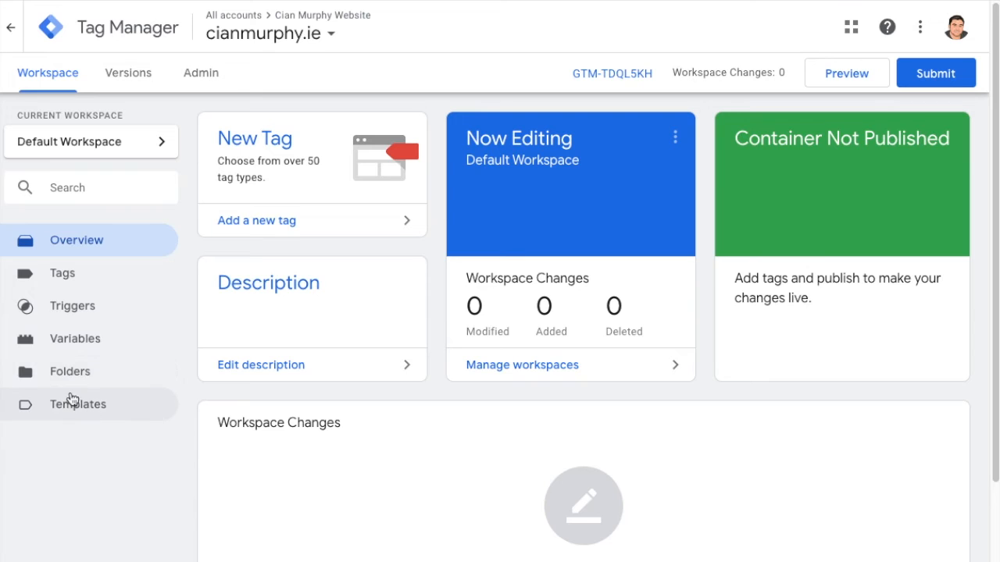
{"action": "left_click", "coordinate": [63, 280]}
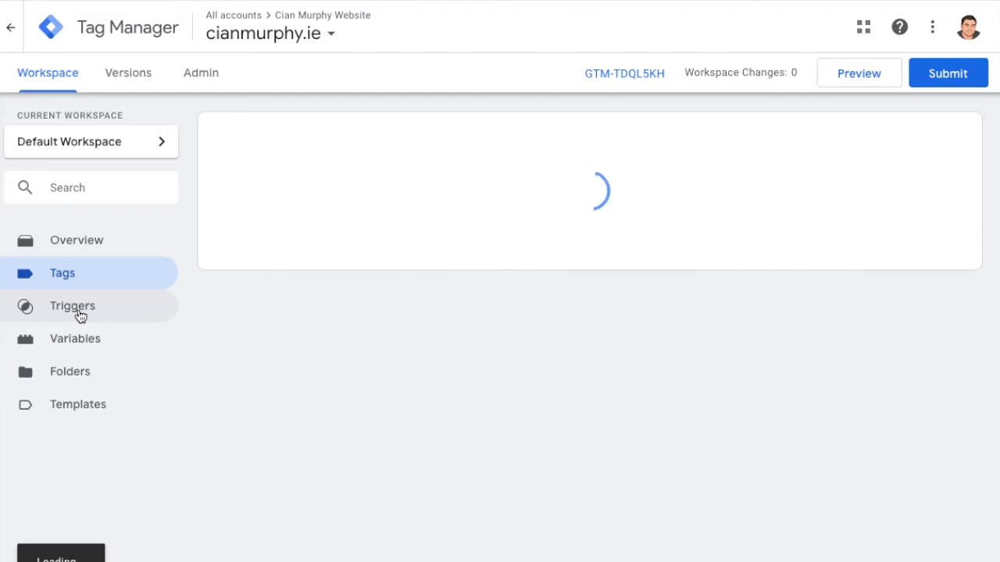
{"action": "left_click", "coordinate": [79, 314]}
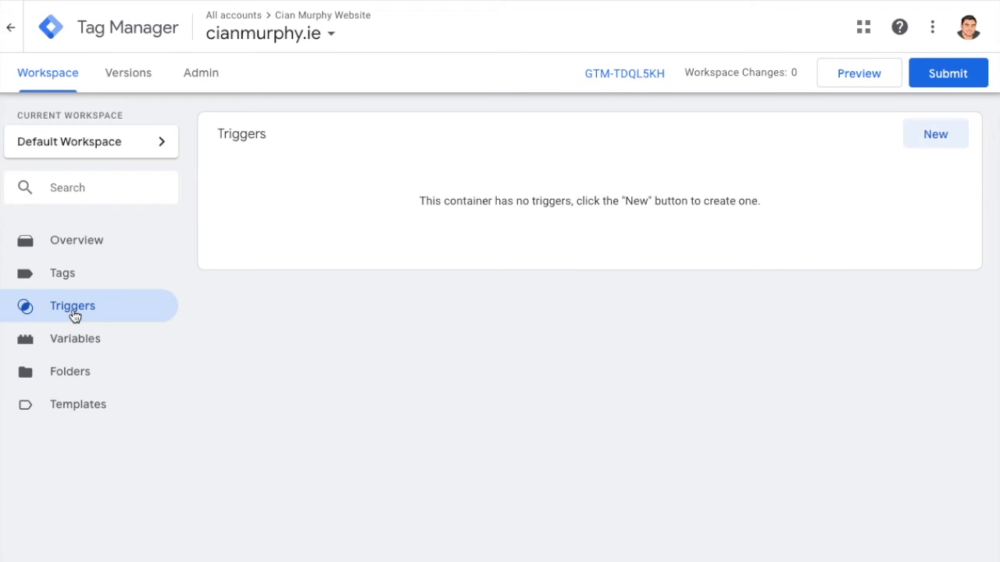
{"action": "left_click", "coordinate": [85, 342]}
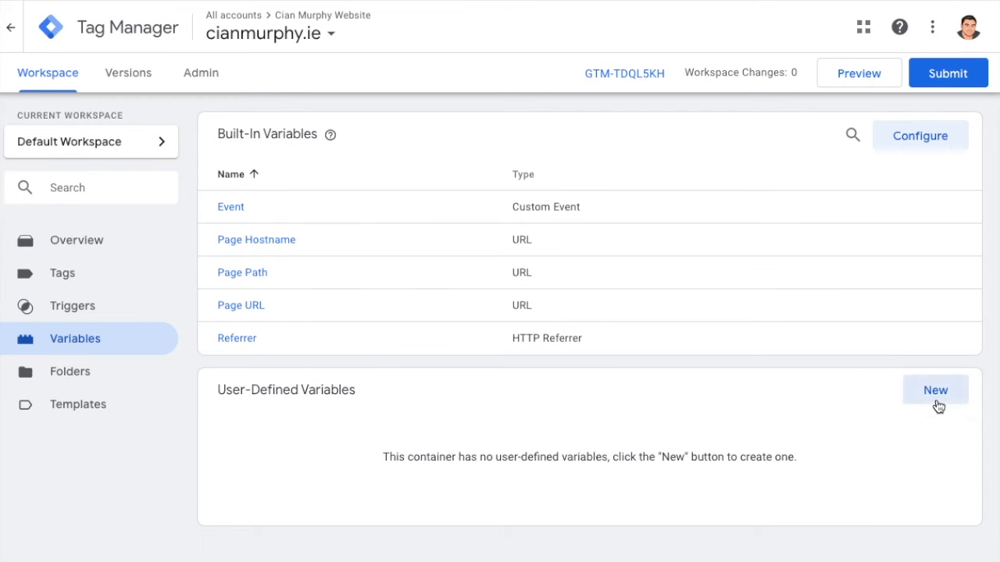
{"action": "left_click", "coordinate": [68, 373]}
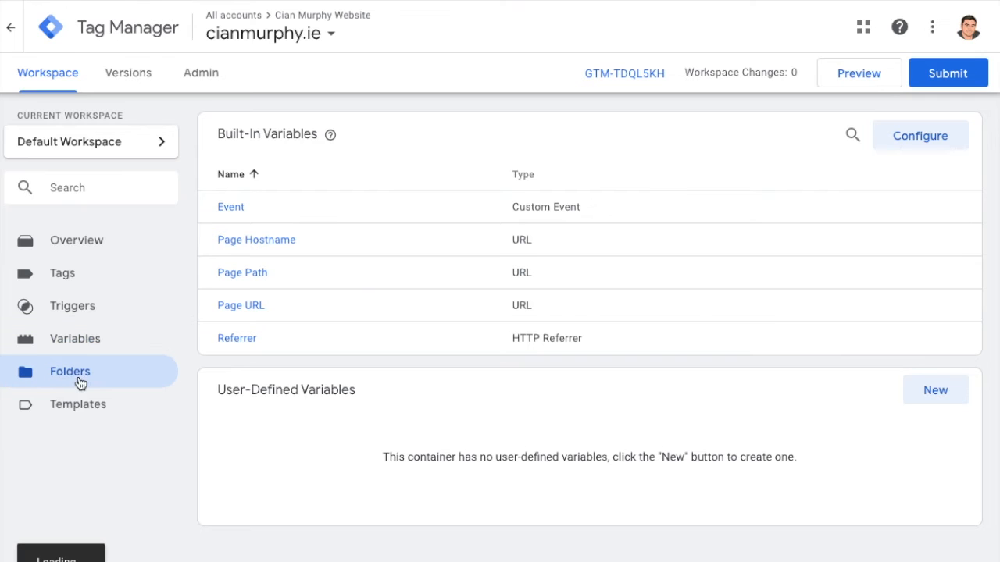
{"action": "left_click", "coordinate": [81, 408]}
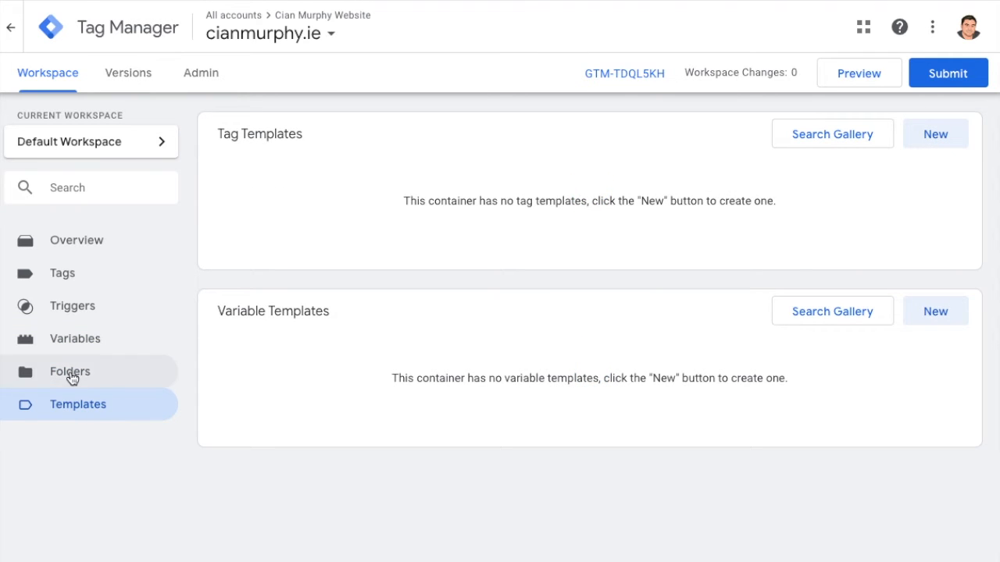
{"action": "left_click", "coordinate": [62, 246]}
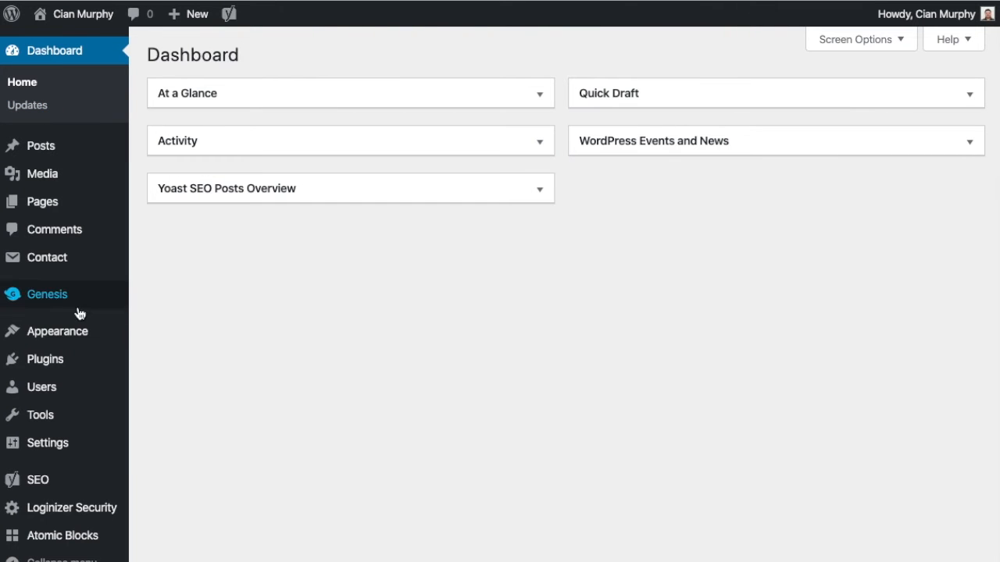
- Switch to the WordPress admin and search the plugin directory for google tag manager
{"action": "mouse_move", "coordinate": [65, 364]}
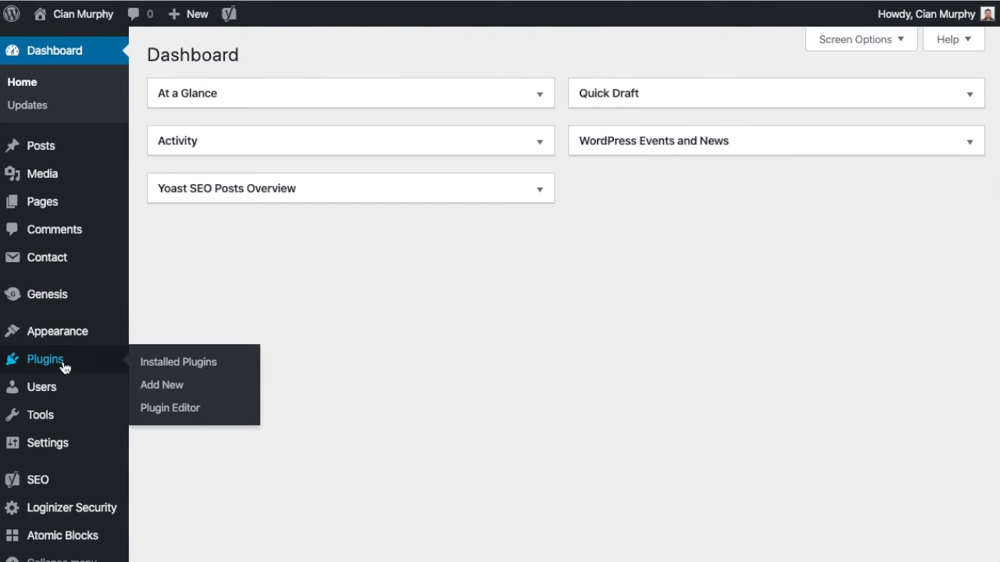
{"action": "left_click", "coordinate": [160, 394]}
{"action": "left_click", "coordinate": [756, 105]}
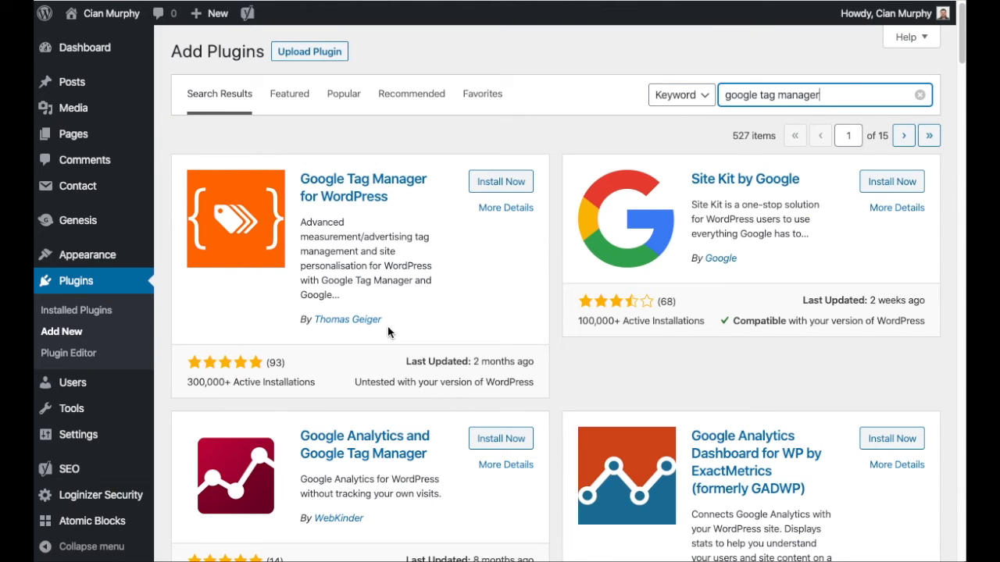
{"action": "scroll", "coordinate": [380, 334], "scroll_direction": "down", "scroll_amount": 1}
{"action": "scroll", "coordinate": [380, 334], "scroll_direction": "up", "scroll_amount": 1}
{"action": "scroll", "coordinate": [396, 318], "scroll_direction": "down", "scroll_amount": 1}
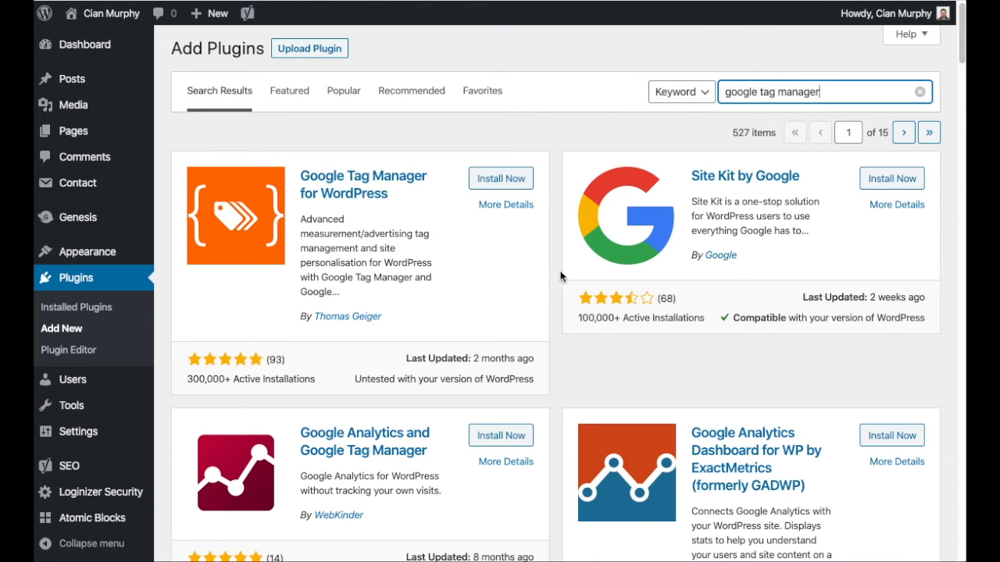
- Install and activate the Google Tag Manager for WordPress plugin
{"action": "left_click", "coordinate": [511, 182]}
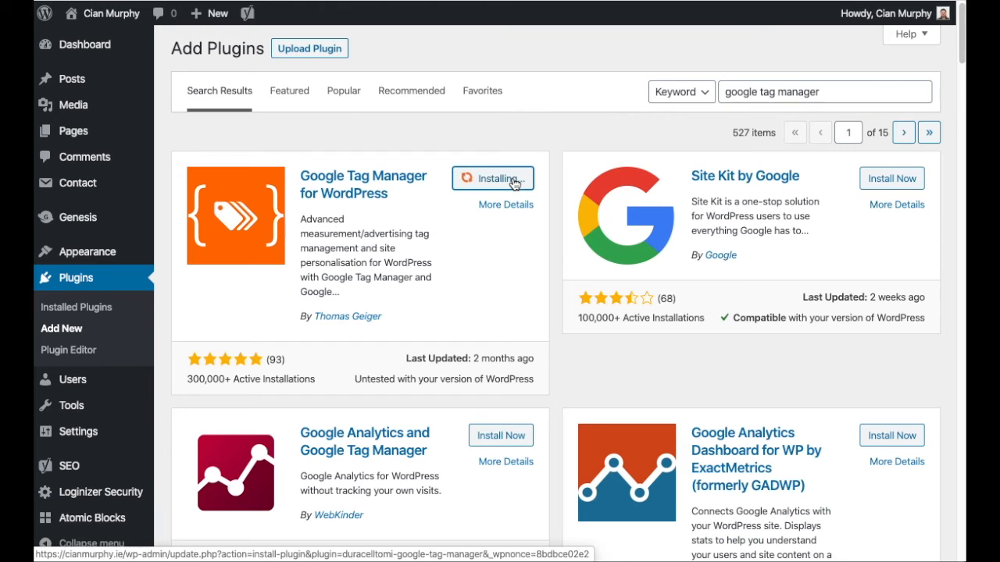
{"action": "mouse_move", "coordinate": [475, 359]}
{"action": "left_mouse_down"}
{"action": "mouse_move", "coordinate": [536, 370]}
{"action": "mouse_move", "coordinate": [487, 349]}
{"action": "left_mouse_up"}
{"action": "left_click", "coordinate": [534, 362]}
{"action": "left_click", "coordinate": [473, 344]}
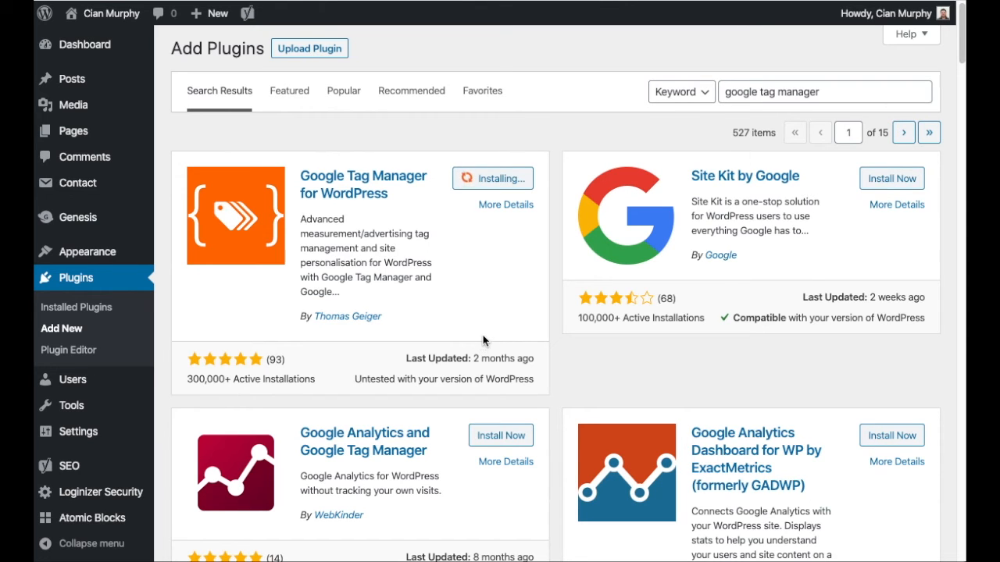
{"action": "left_click", "coordinate": [501, 186]}
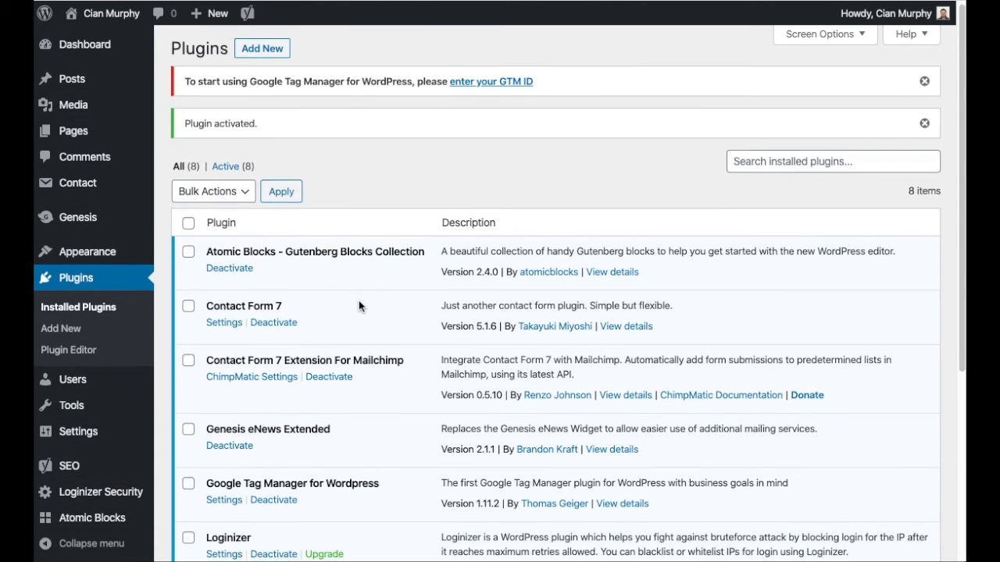
- Copy the container ID from Tag Manager and paste it into the plugin's Google Tag Manager ID setting
{"action": "scroll", "coordinate": [358, 300], "scroll_direction": "down", "scroll_amount": 4}
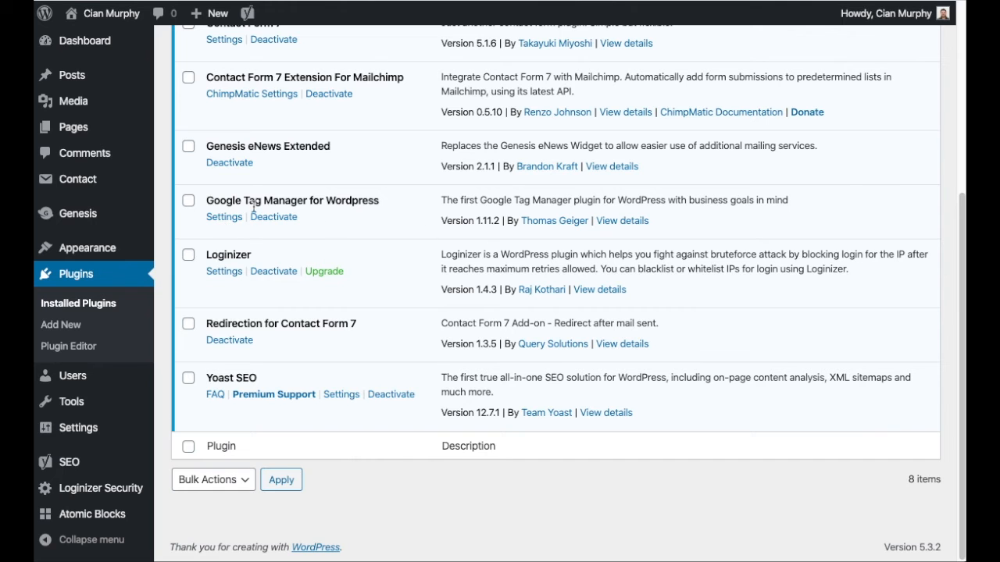
{"action": "left_click", "coordinate": [224, 218]}
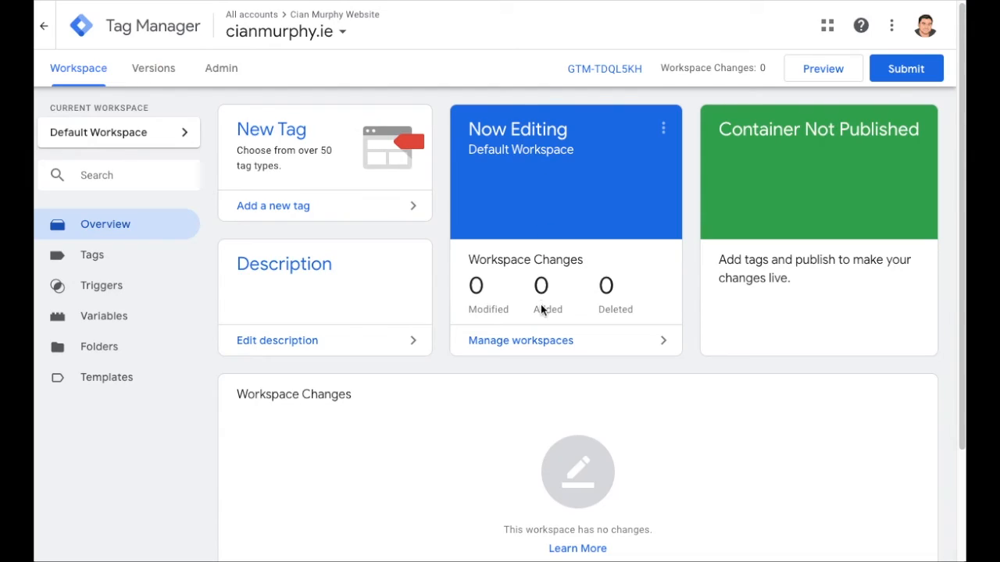
{"action": "left_click_drag", "start_coordinate": [561, 72], "coordinate": [650, 90]}
{"action": "key", "text": "ctrl+c"}
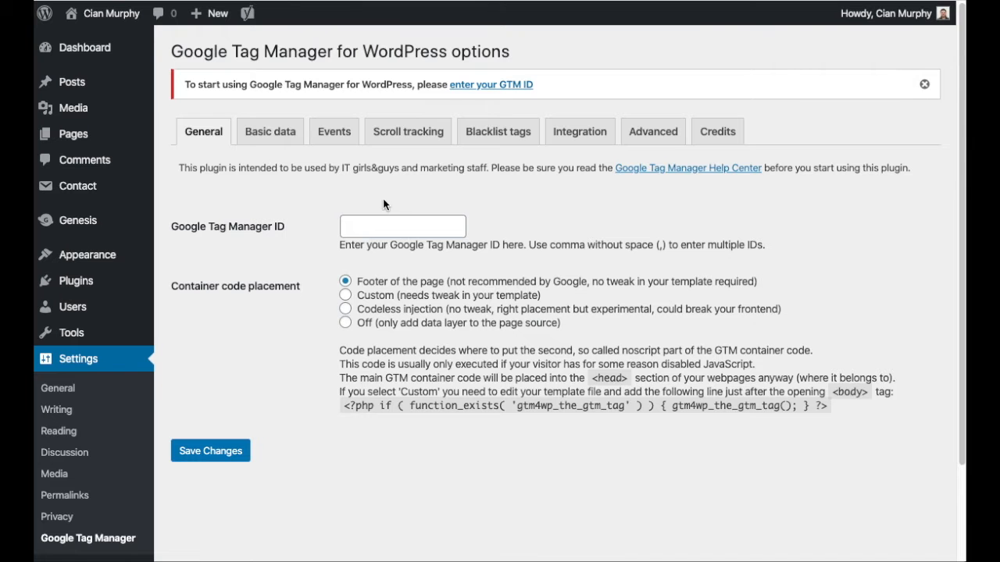
{"action": "left_click", "coordinate": [368, 227]}
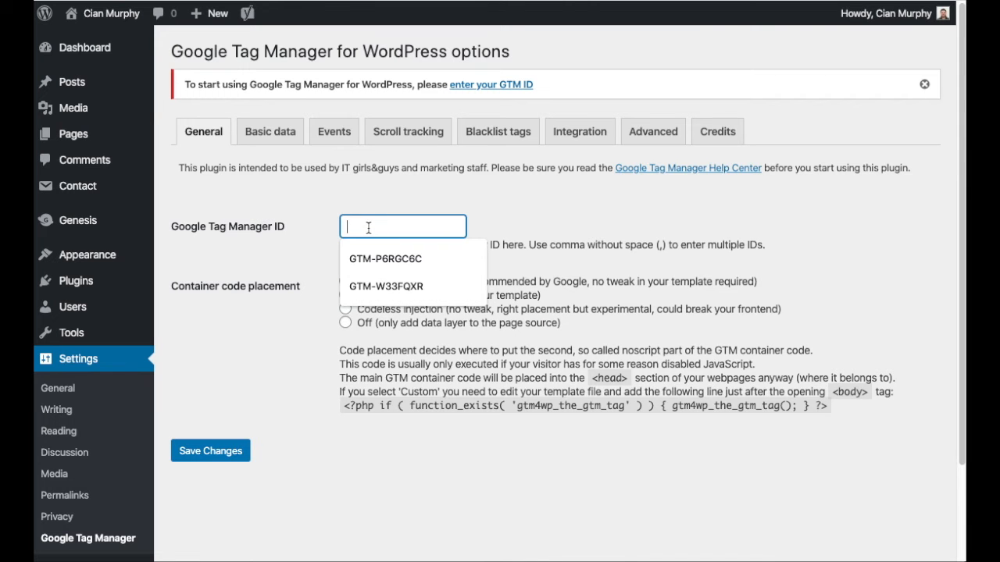
{"action": "key", "text": "ctrl+v"}
{"action": "left_click", "coordinate": [556, 232]}
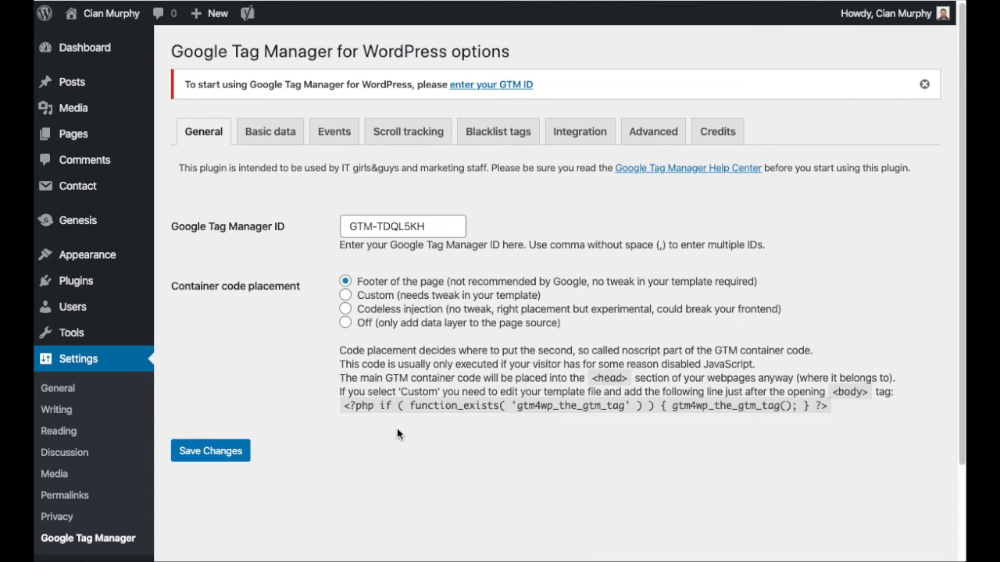
- Keep the Footer of the page code placement and save the plugin settings
{"action": "left_click_drag", "start_coordinate": [345, 407], "coordinate": [834, 416]}
{"action": "left_click", "coordinate": [835, 416]}
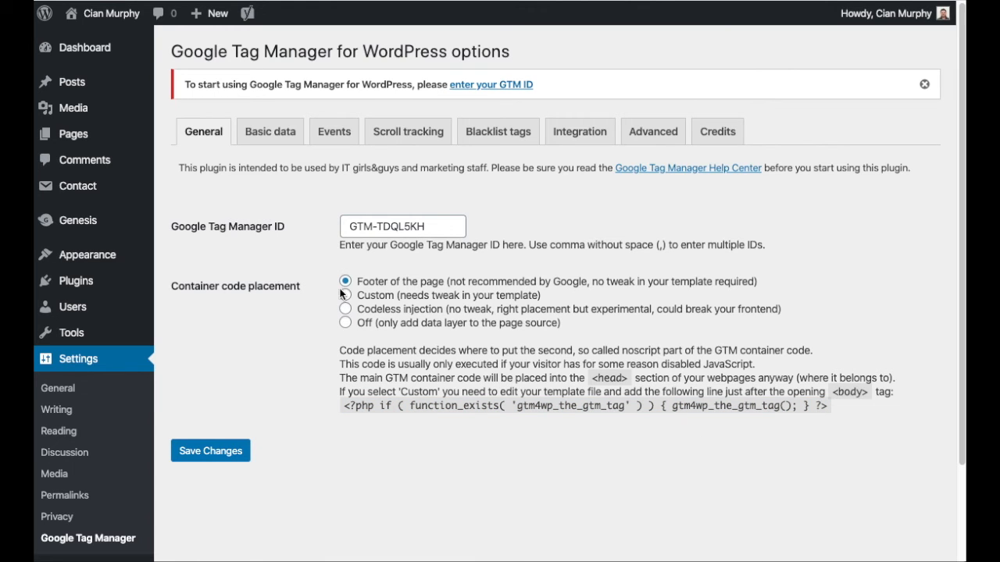
{"action": "left_click", "coordinate": [215, 458]}
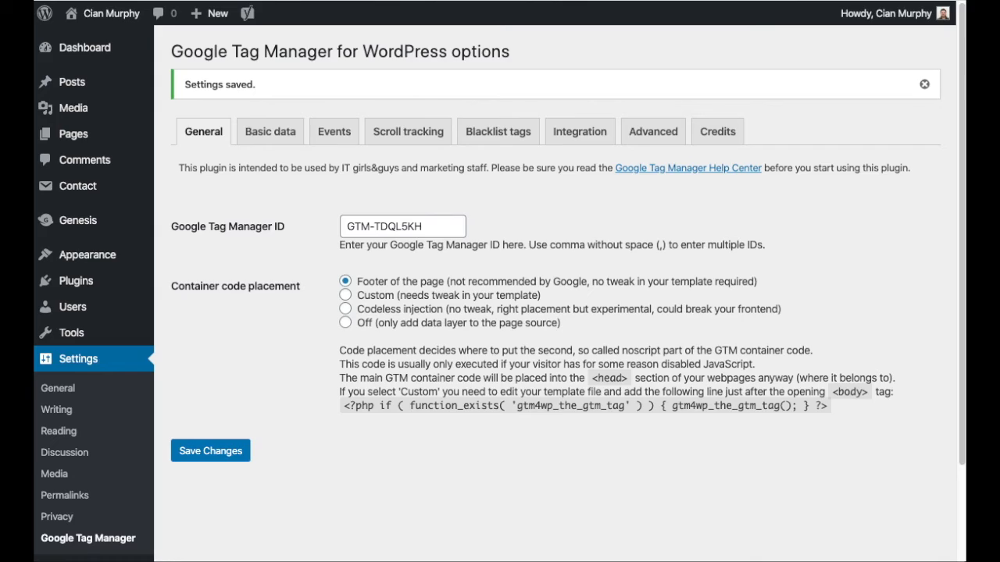
- Open the website's homepage in a new tab and browse through it
{"action": "key", "text": "ctrl+t"}
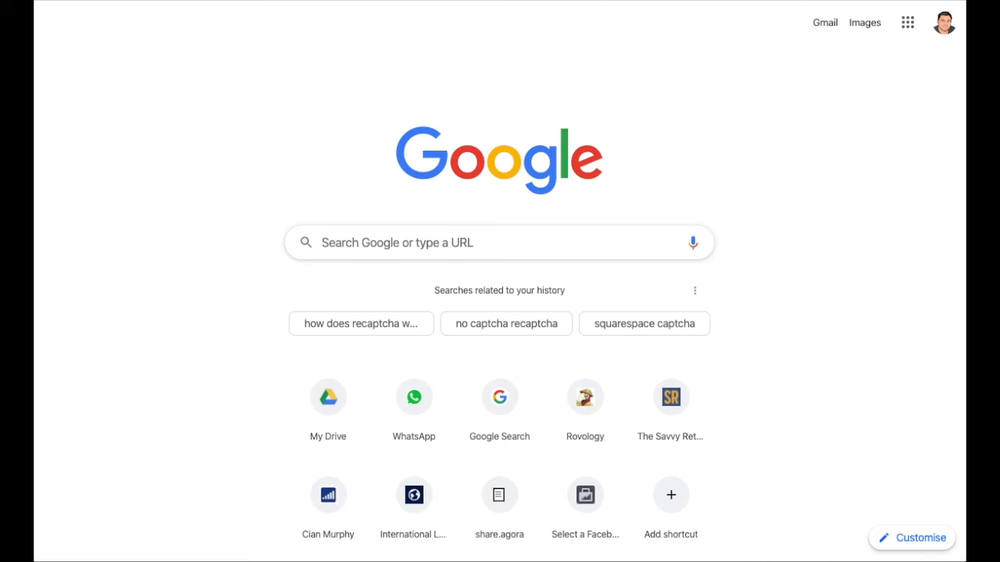
{"action": "type", "text": "cibc"}
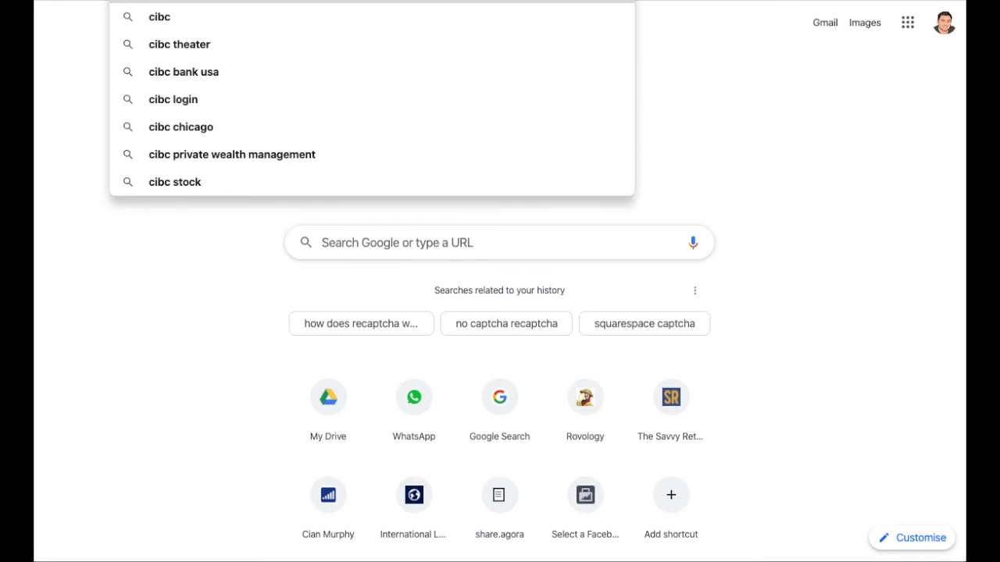
{"action": "key", "text": "BackSpace"}
{"action": "key", "text": "BackSpace"}
{"action": "type", "text": "a"}
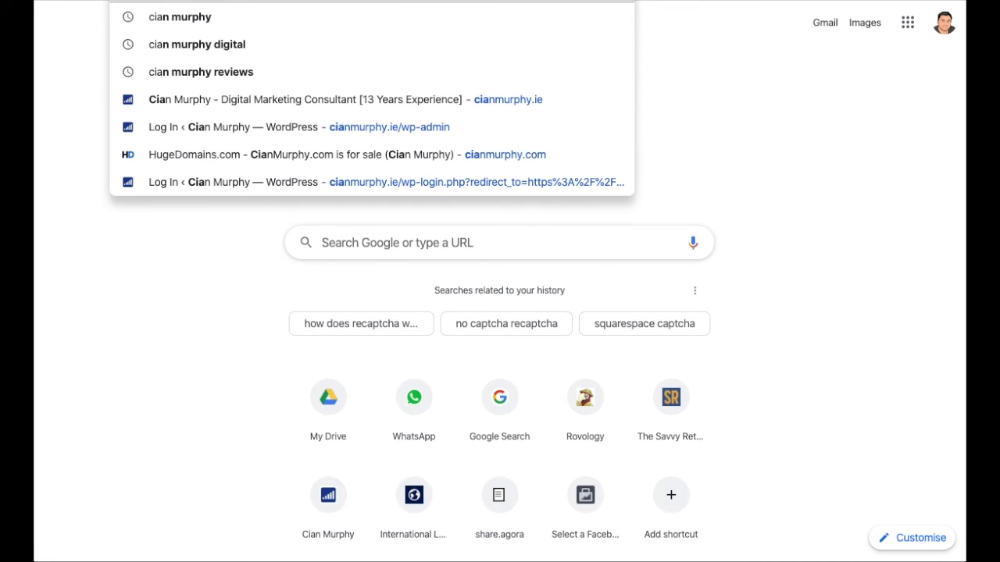
{"action": "type", "text": "n"}
{"action": "key", "text": "Return"}
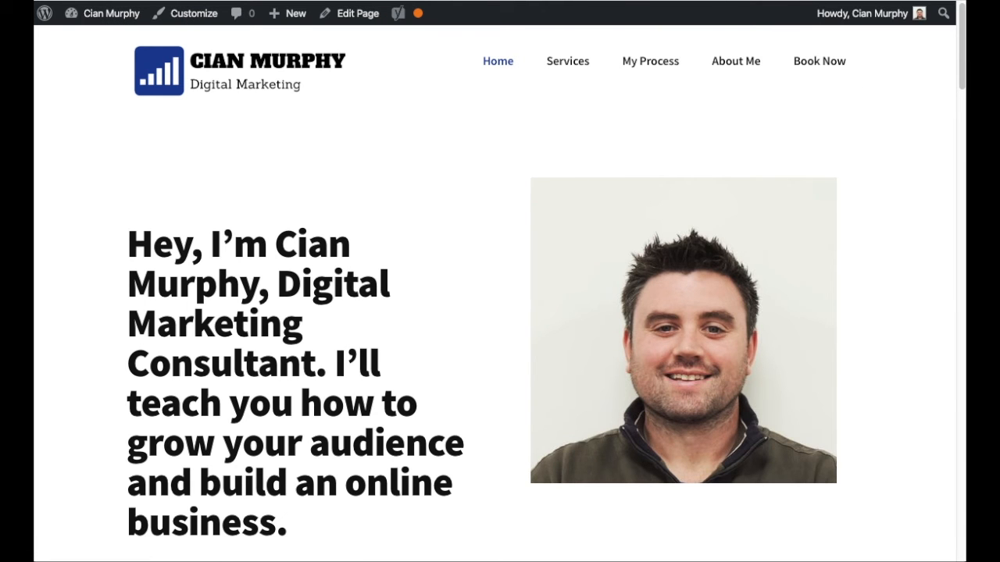
{"action": "scroll", "coordinate": [420, 209], "scroll_direction": "down", "scroll_amount": 20}
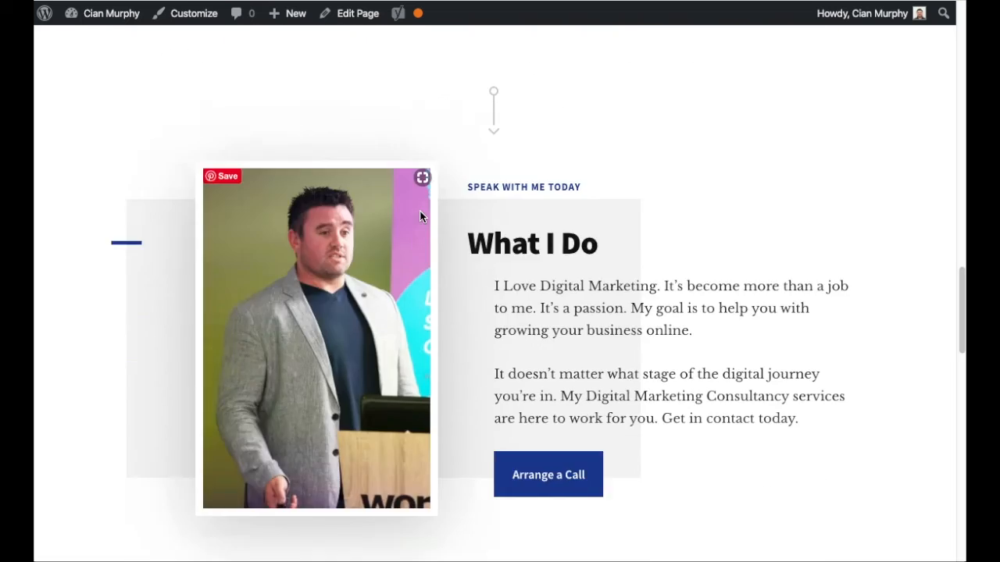
{"action": "scroll", "coordinate": [420, 216], "scroll_direction": "down", "scroll_amount": 4}
{"action": "scroll", "coordinate": [419, 217], "scroll_direction": "up", "scroll_amount": 20}
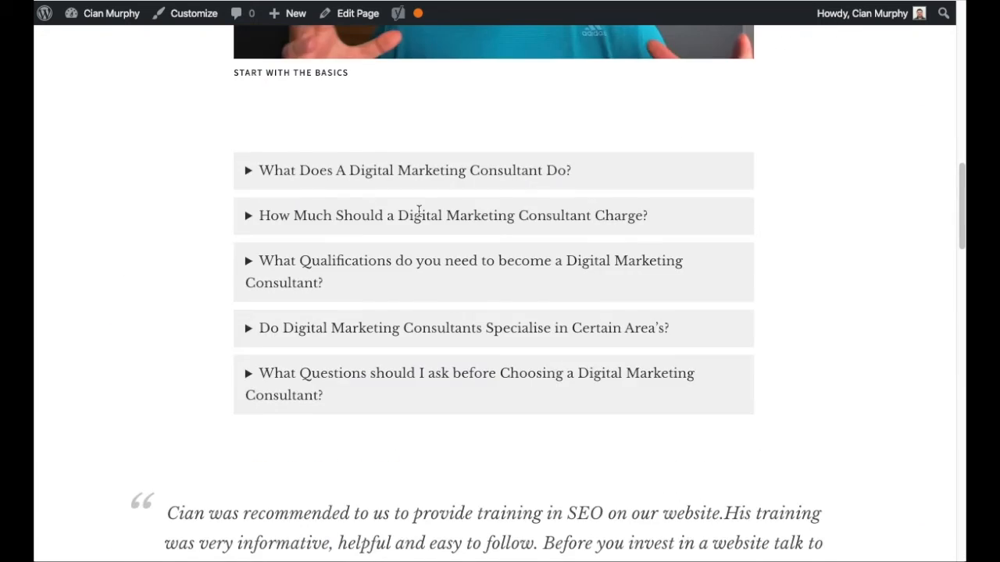
{"action": "right_click", "coordinate": [107, 240]}
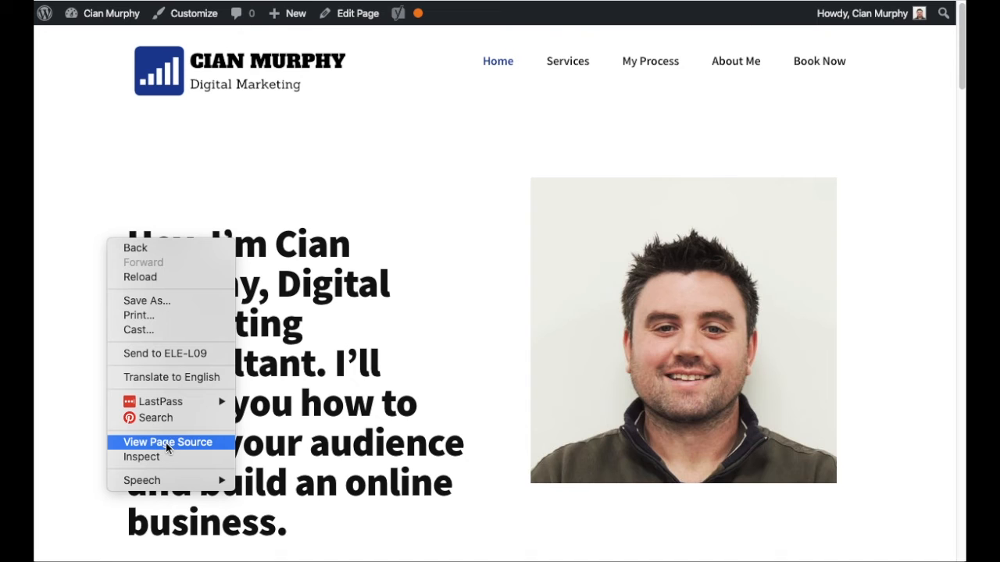
{"action": "left_click", "coordinate": [397, 285]}
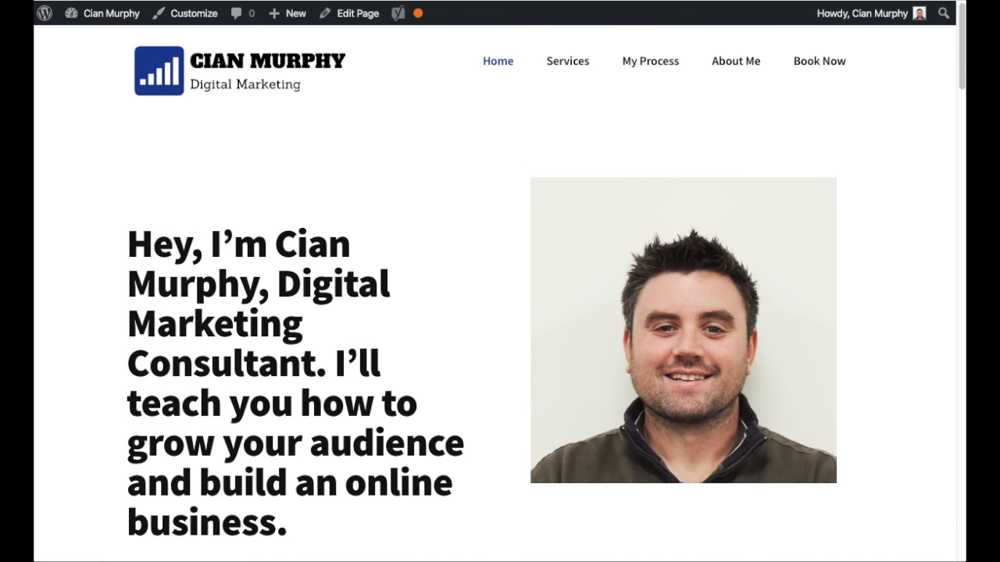
- Search Google for a Google Tag Manager Chrome extension and open the Tag Assistant (by Google) store page
{"action": "key", "text": "super+t"}
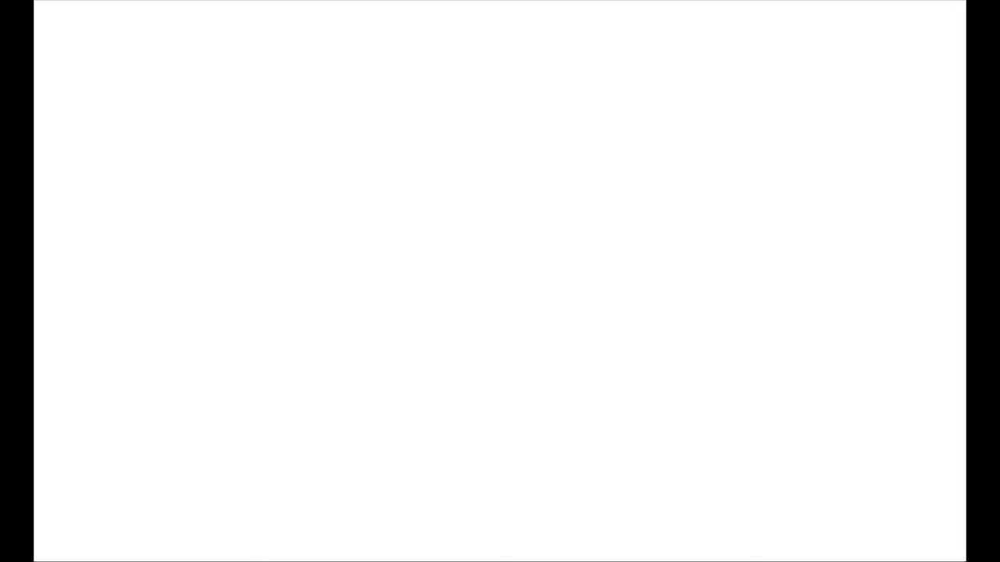
{"action": "type", "text": "google"}
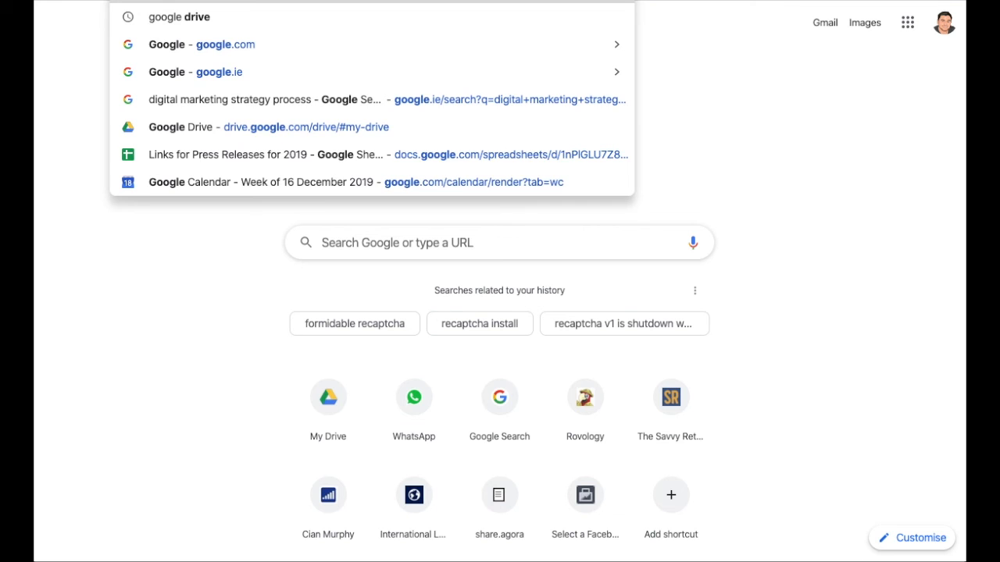
{"action": "type", "text": " tag manager"}
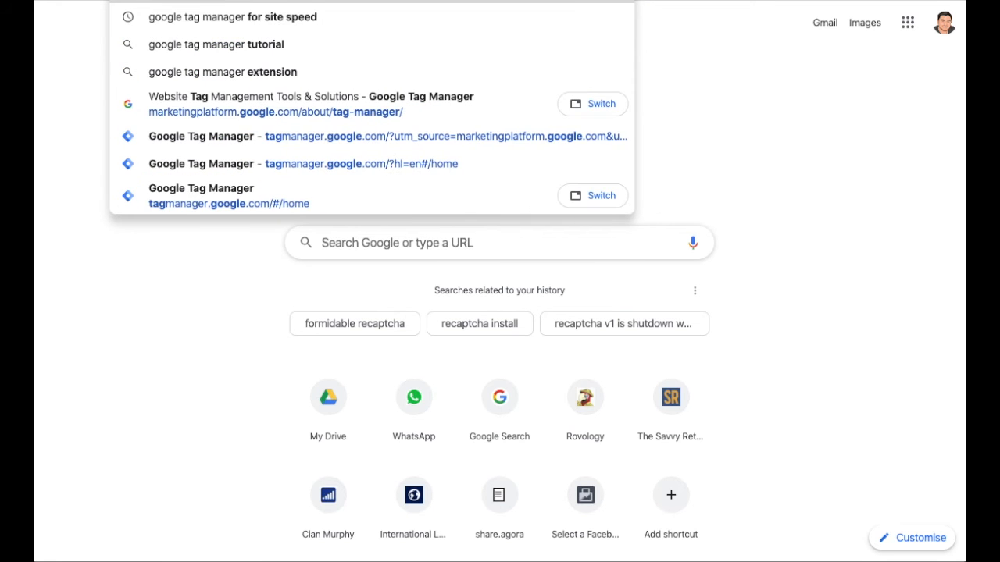
{"action": "type", "text": " extensio"}
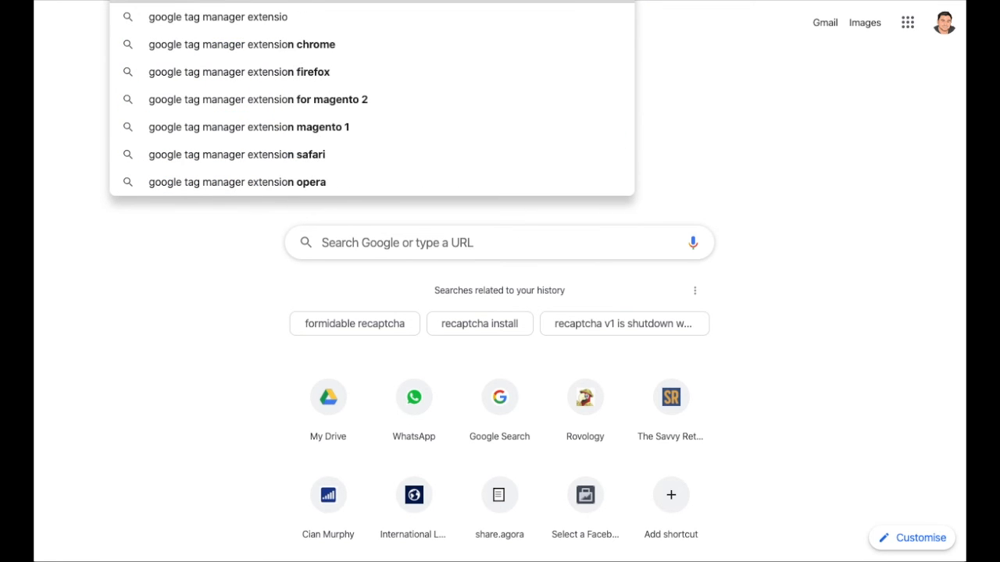
{"action": "type", "text": "n chrome"}
{"action": "key", "text": "Return"}
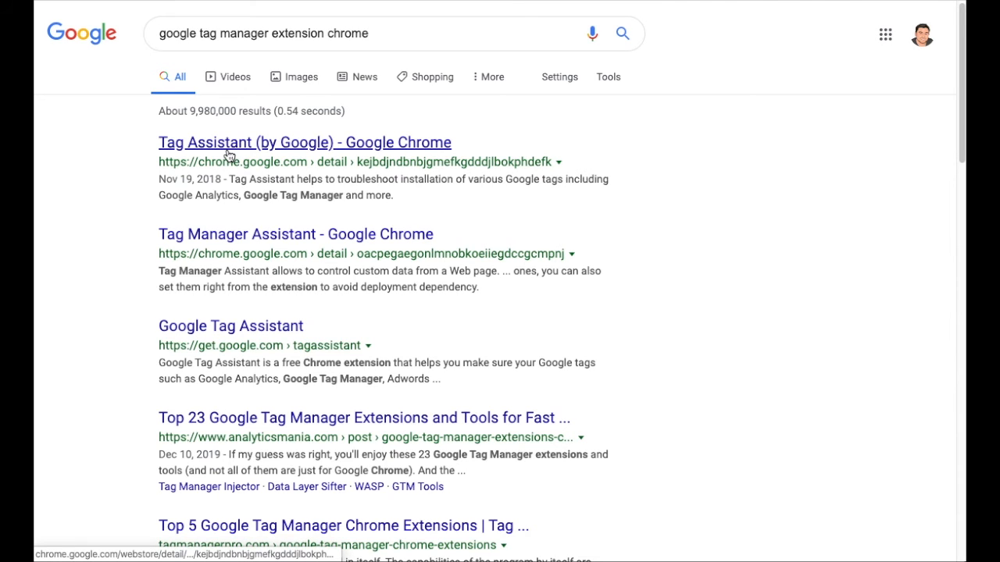
{"action": "left_click", "coordinate": [230, 148]}
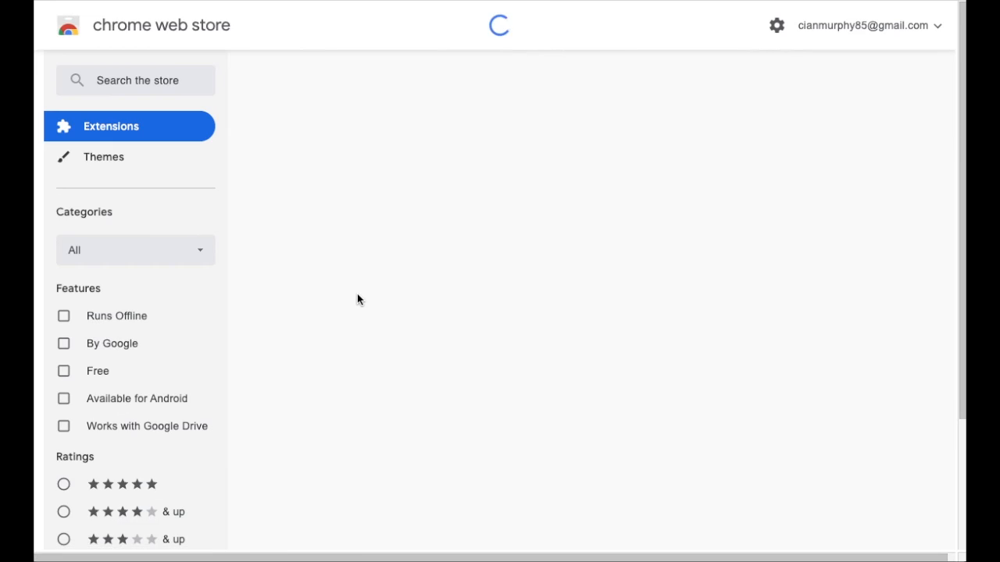
- Enable the Tag Assistant extension on the website's tab
{"action": "scroll", "coordinate": [528, 351], "scroll_direction": "down", "scroll_amount": 2}
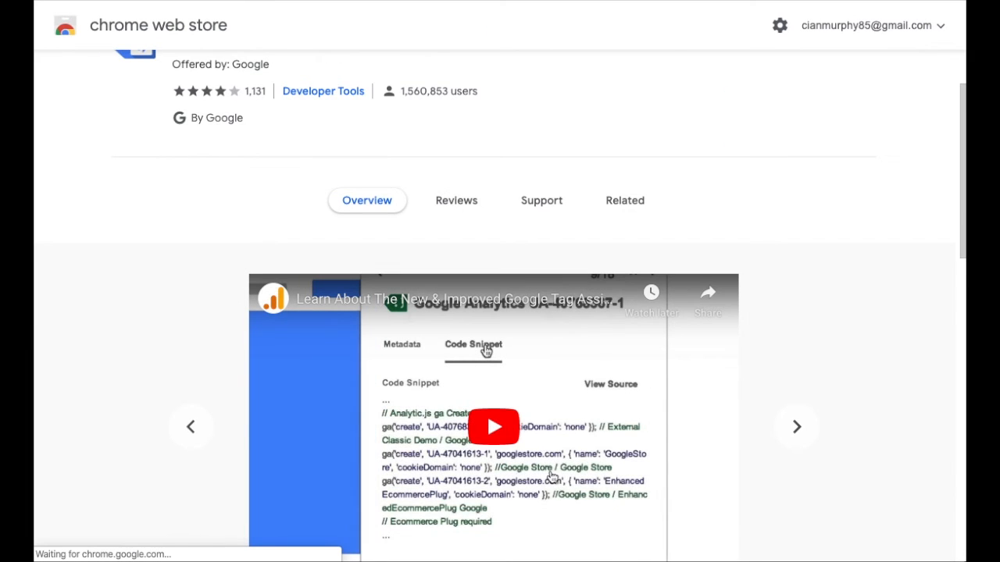
{"action": "scroll", "coordinate": [551, 477], "scroll_direction": "down", "scroll_amount": 2}
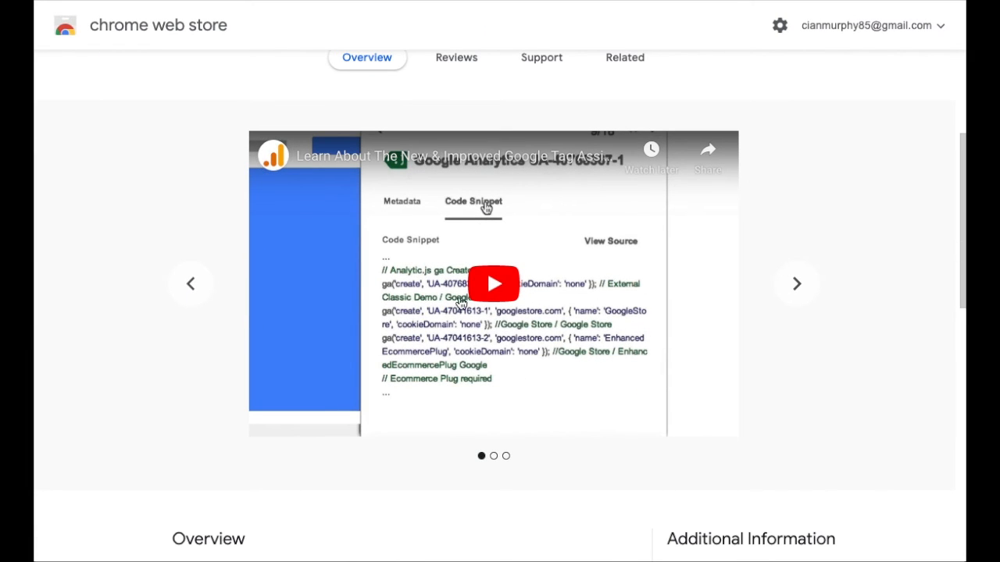
{"action": "left_click", "coordinate": [697, 2]}
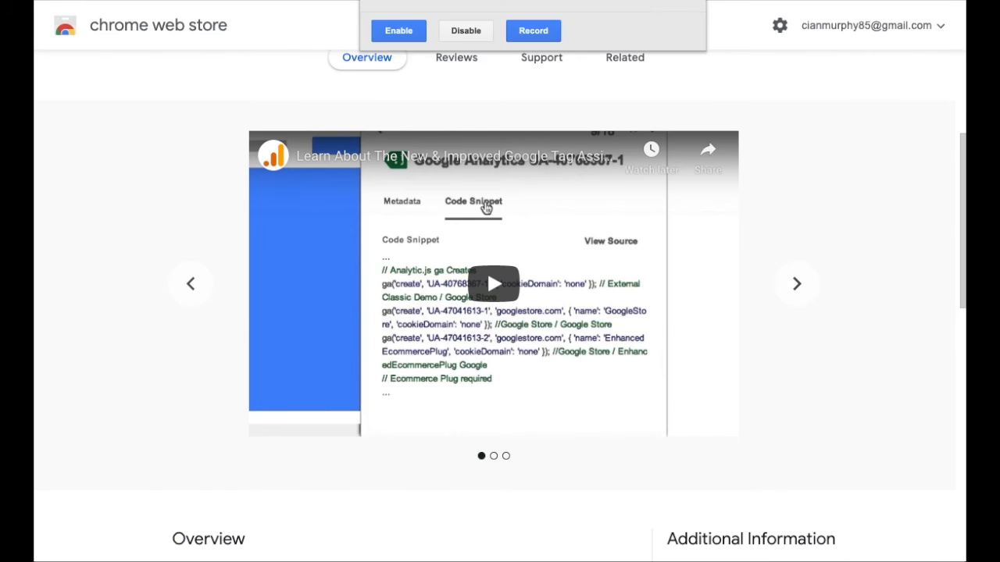
{"action": "left_click", "coordinate": [397, 297]}
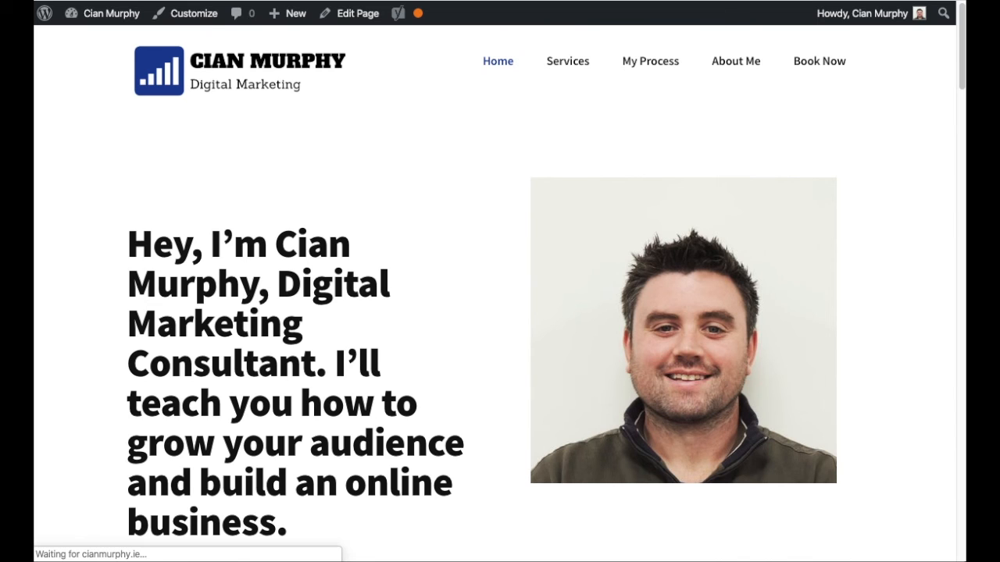
{"action": "left_click", "coordinate": [695, 2]}
{"action": "left_click", "coordinate": [402, 115]}
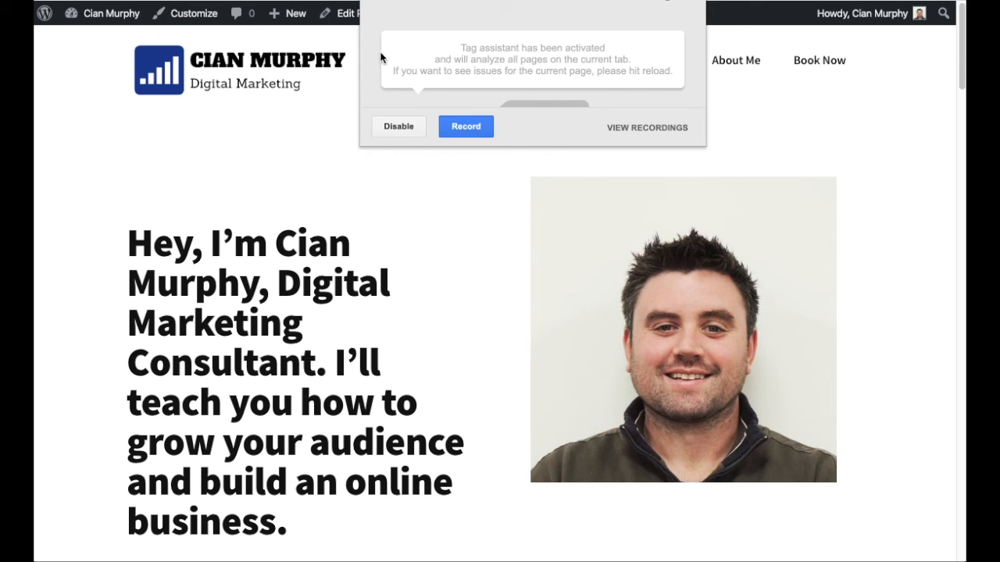
- Reload the homepage and check Tag Assistant's tag analysis for the Google Tag Manager tag
{"action": "left_click", "coordinate": [88, 2]}
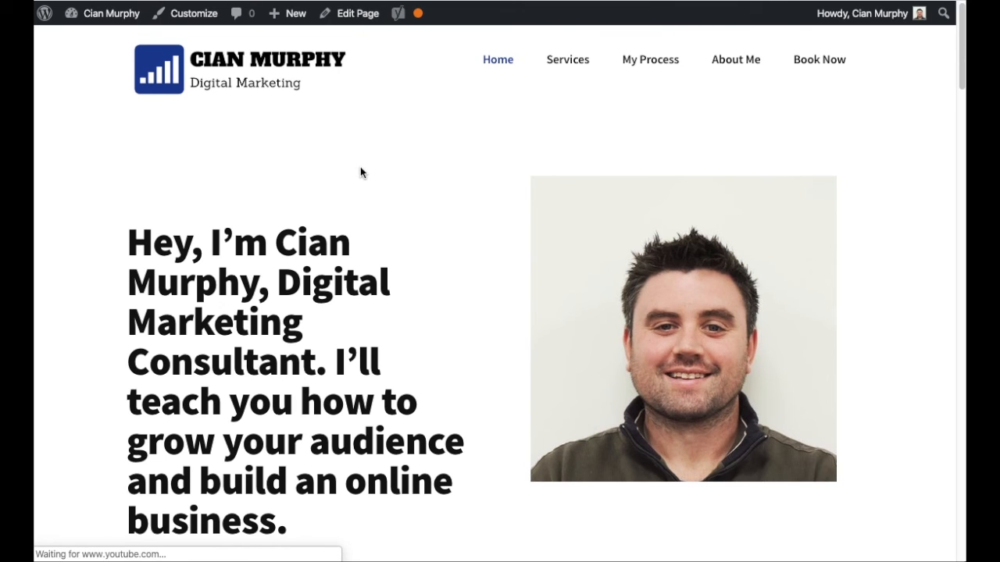
{"action": "left_click", "coordinate": [690, 1]}
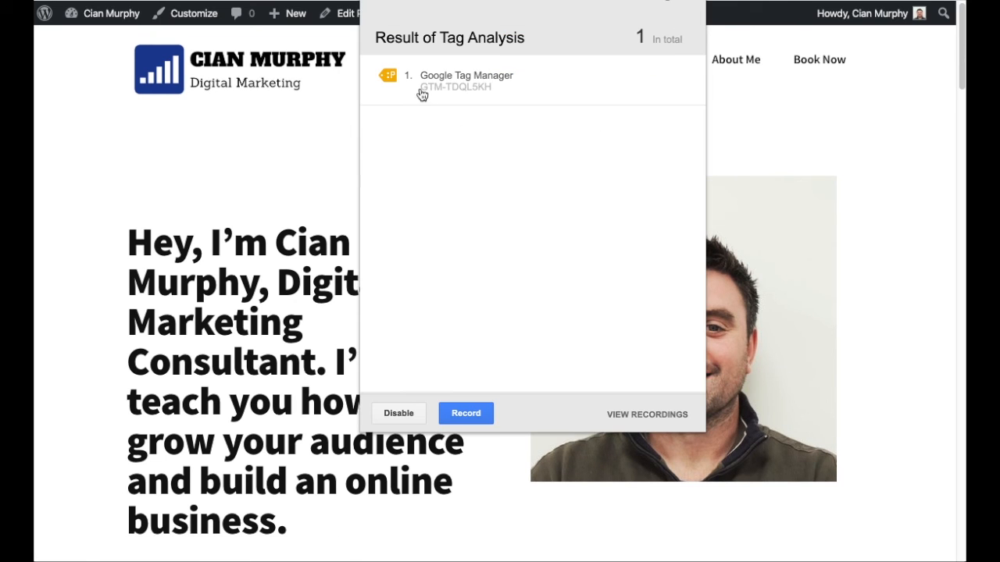
{"action": "left_click", "coordinate": [466, 86]}
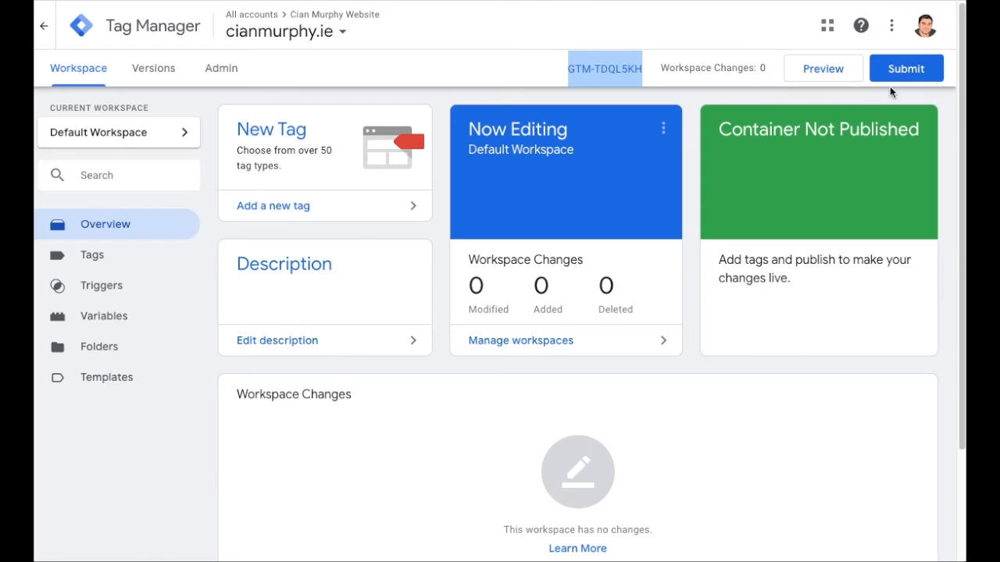
- Open the container's Submit Changes panel and close it again
{"action": "left_click", "coordinate": [881, 73]}
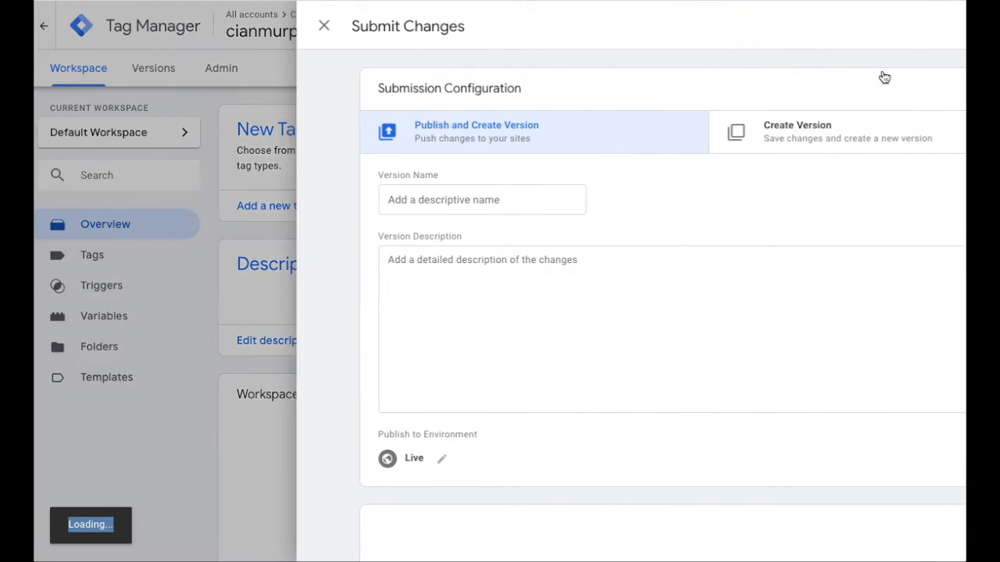
{"action": "left_click", "coordinate": [288, 187]}
{"action": "left_click", "coordinate": [900, 25]}
- Inspect the Google Tag Manager tag details in Tag Assistant and close the popup
{"action": "left_click", "coordinate": [702, 461]}
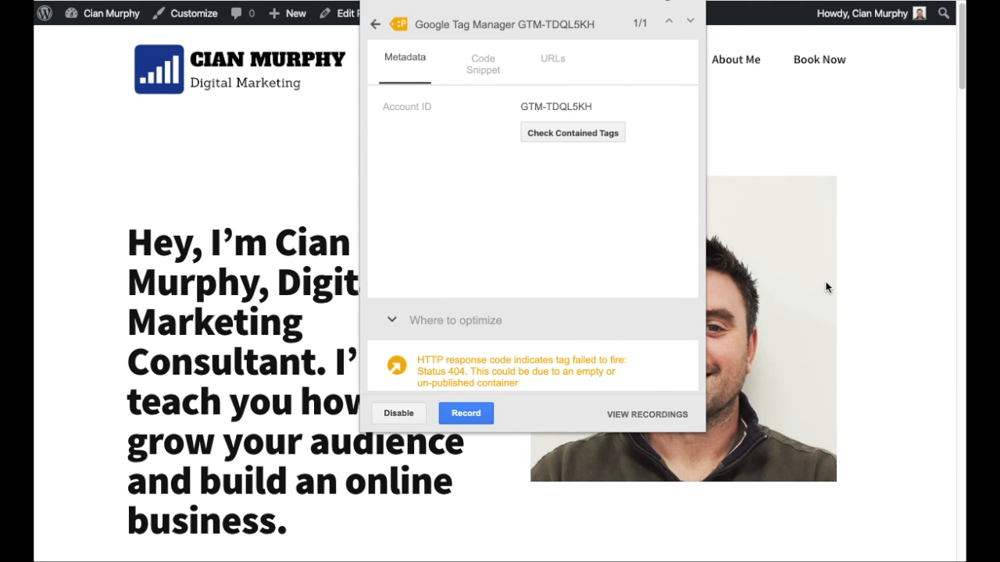
{"action": "left_click", "coordinate": [929, 282]}
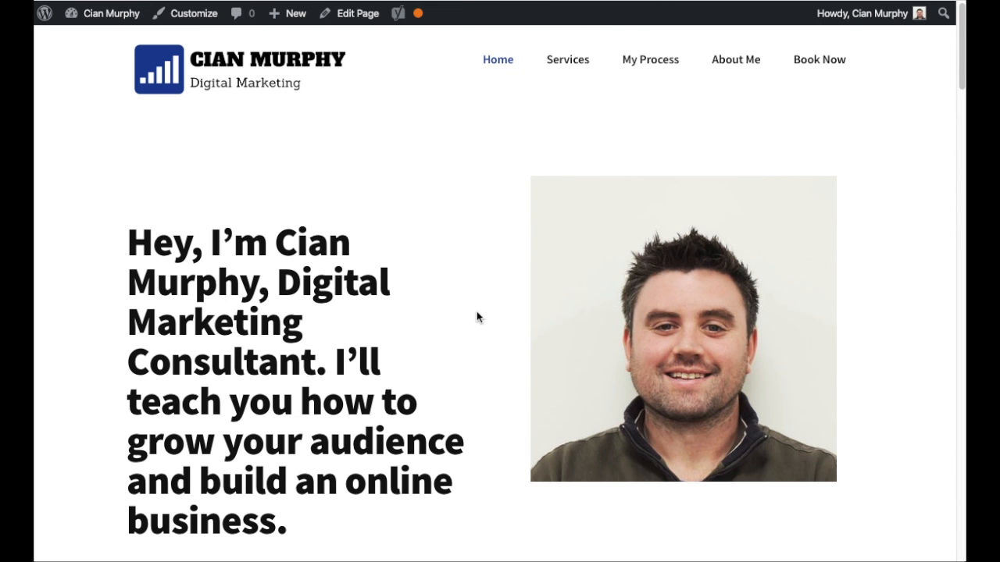
{"action": "scroll", "coordinate": [476, 317], "scroll_direction": "down", "scroll_amount": 6}
{"action": "scroll", "coordinate": [475, 314], "scroll_direction": "up", "scroll_amount": 6}
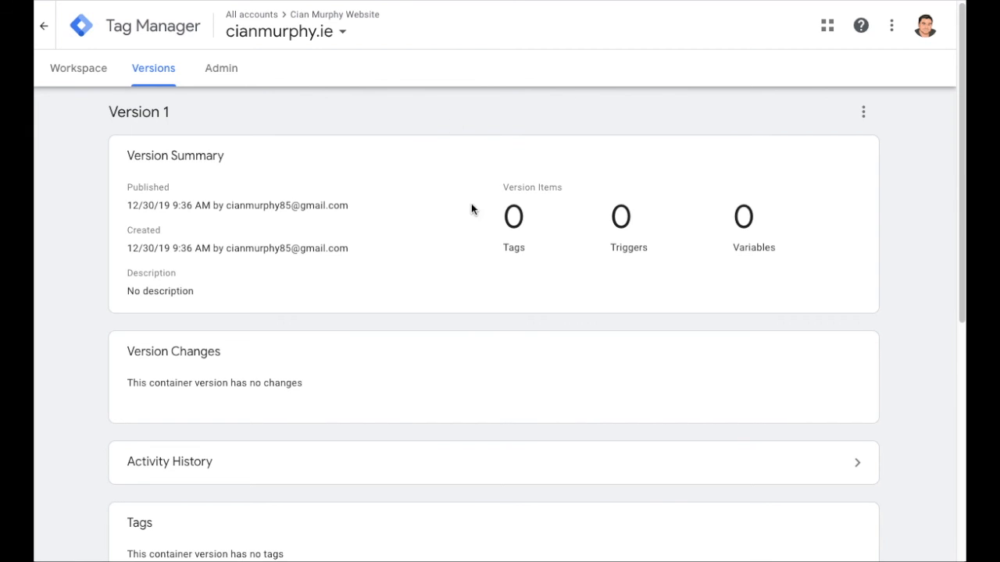
{"action": "scroll", "coordinate": [462, 225], "scroll_direction": "down", "scroll_amount": 1}
{"action": "scroll", "coordinate": [457, 221], "scroll_direction": "up", "scroll_amount": 1}
- Return to the Tag Manager container and review its workspace overview, Versions list and Admin settings page
{"action": "left_click", "coordinate": [86, 72]}
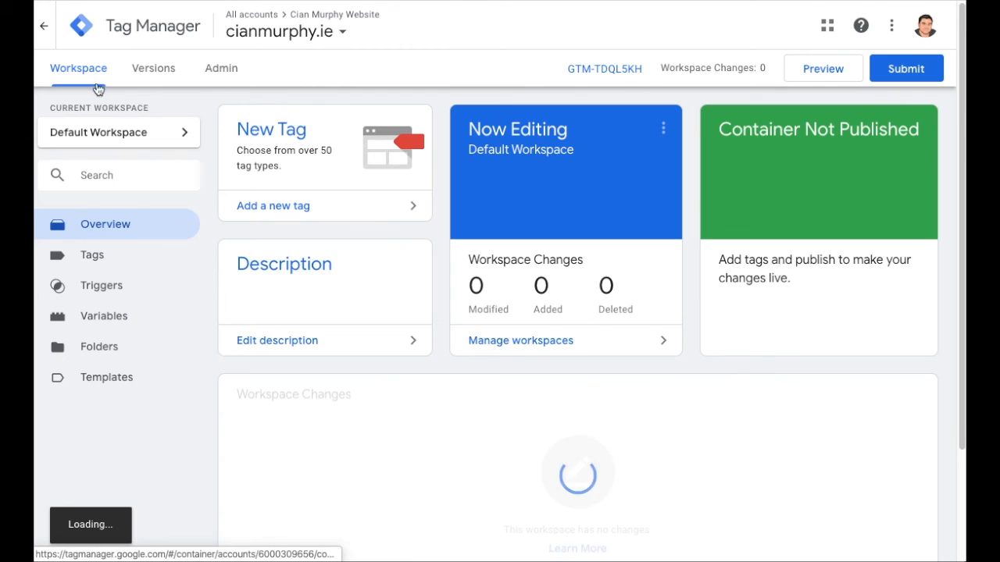
{"action": "scroll", "coordinate": [326, 317], "scroll_direction": "down", "scroll_amount": 1}
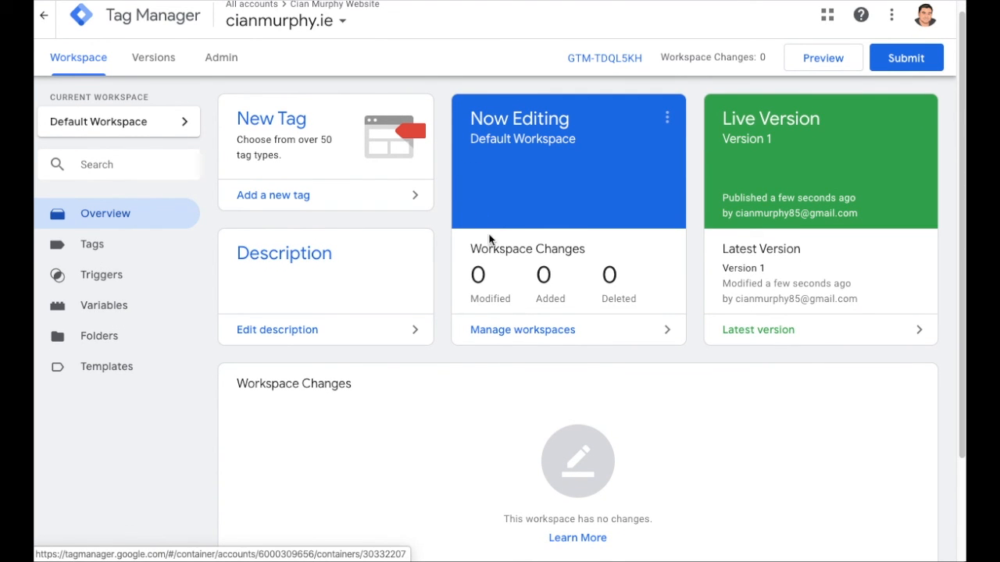
{"action": "scroll", "coordinate": [469, 227], "scroll_direction": "up", "scroll_amount": 1}
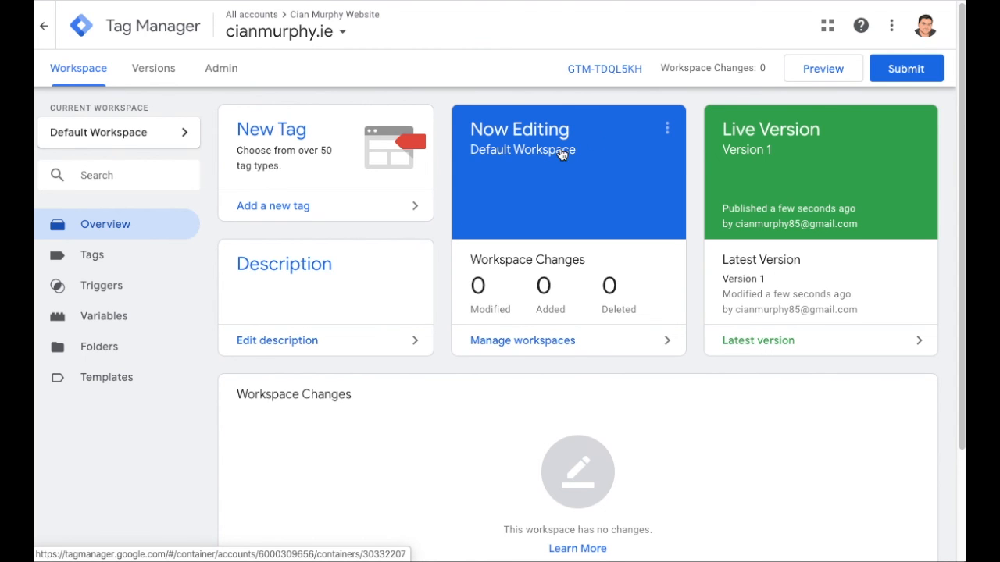
{"action": "left_click", "coordinate": [135, 68]}
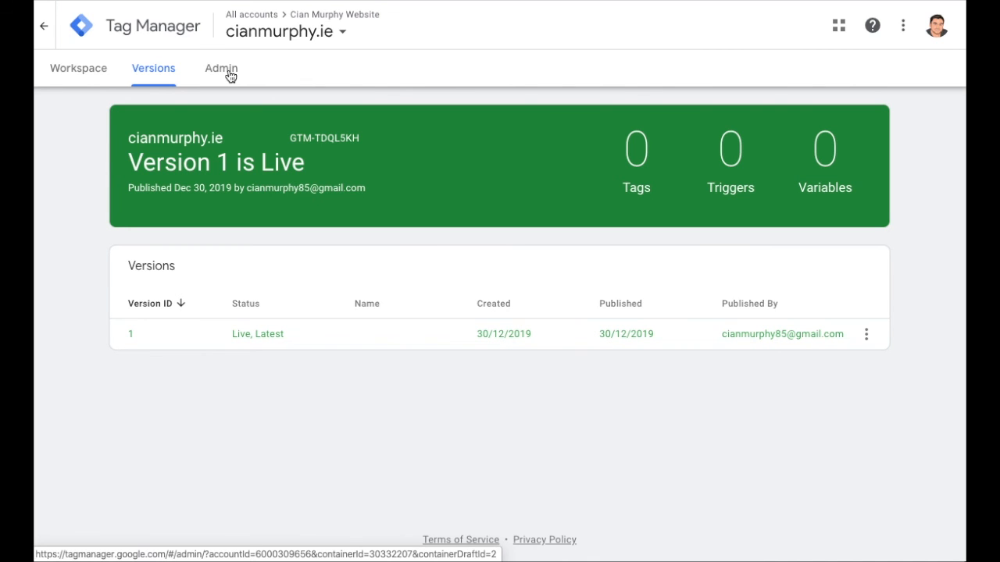
{"action": "left_click", "coordinate": [230, 76]}
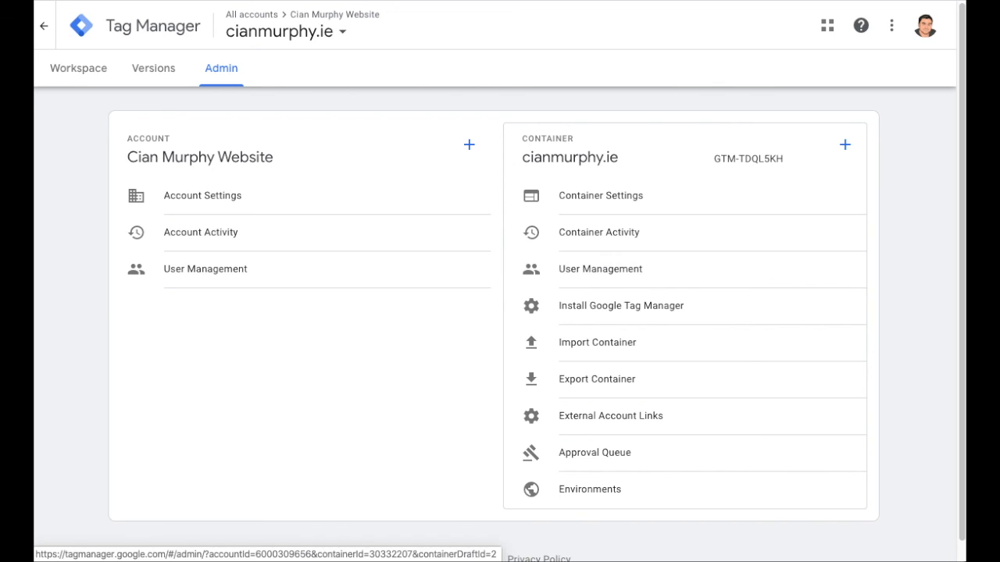
{"action": "scroll", "coordinate": [477, 422], "scroll_direction": "down", "scroll_amount": 1}
{"action": "scroll", "coordinate": [477, 428], "scroll_direction": "up", "scroll_amount": 1}
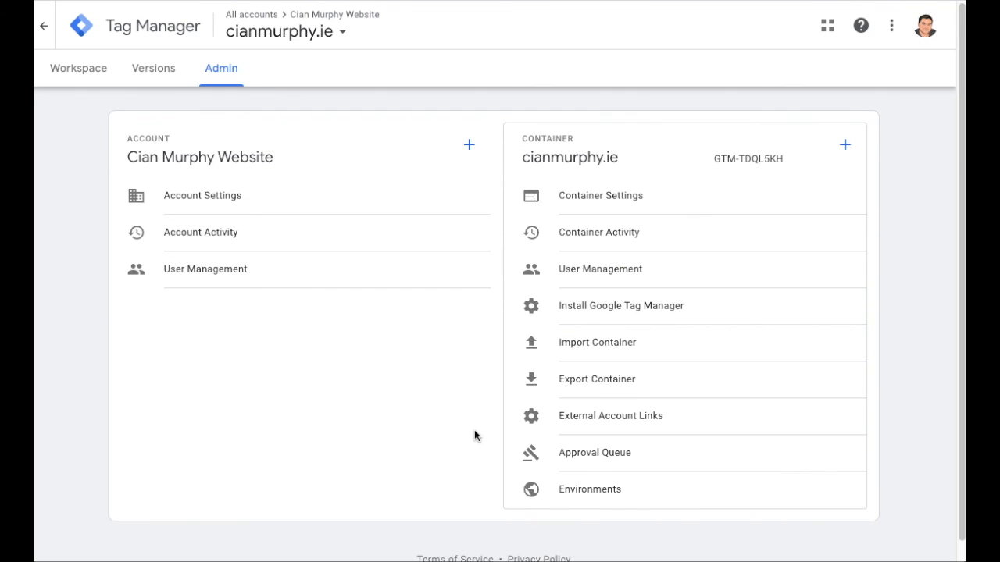